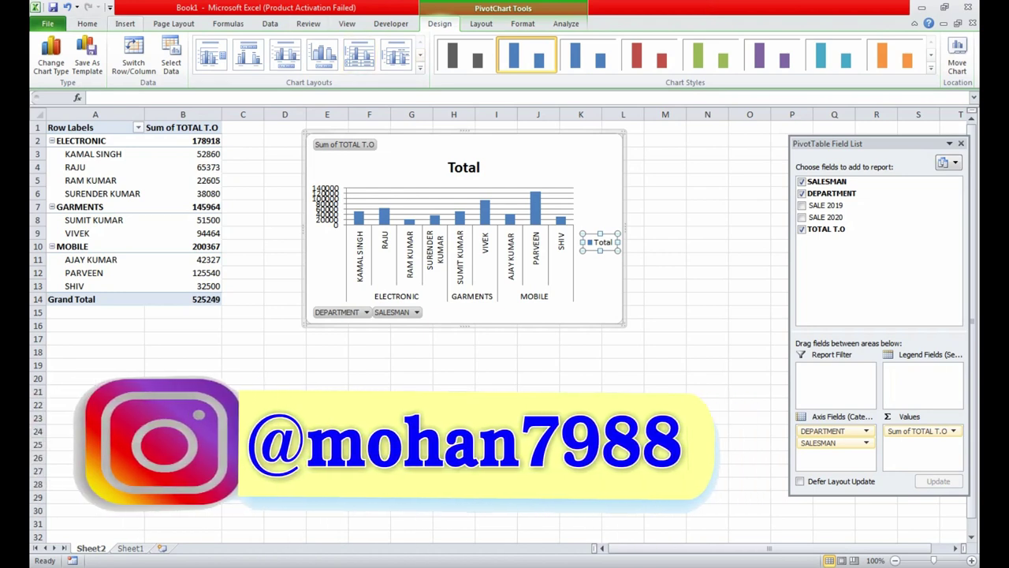
Dismiss the Insert PivotTable options unused, then reselect the PivotChart to show its field list
left_click(125, 23)
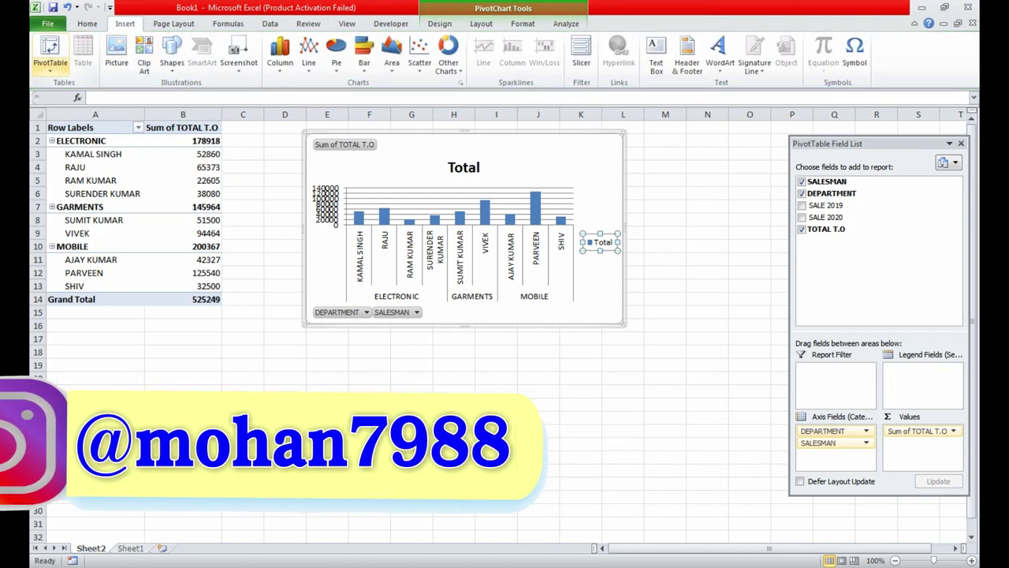
left_click(50, 67)
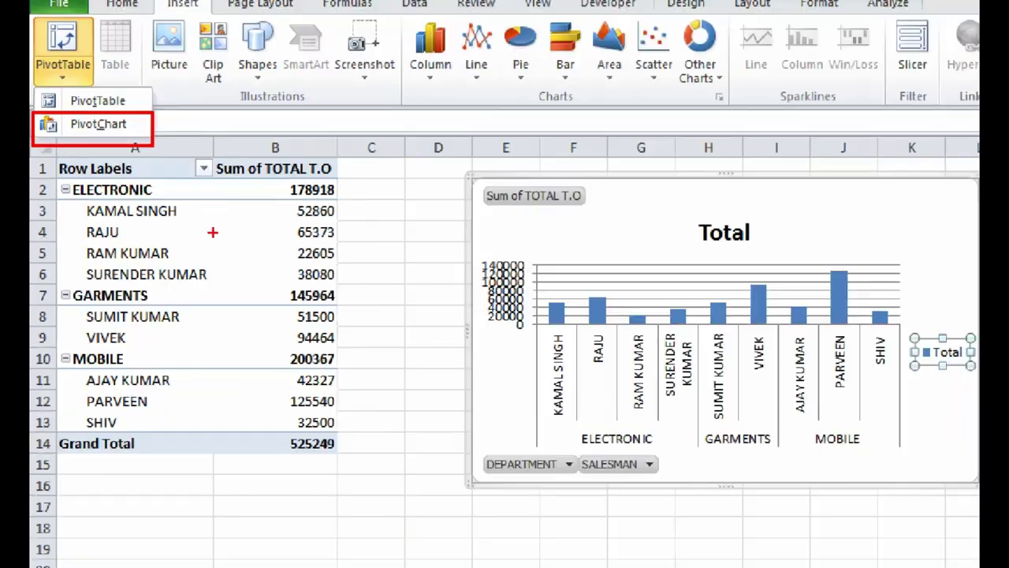
key("Escape")
left_click(284, 272)
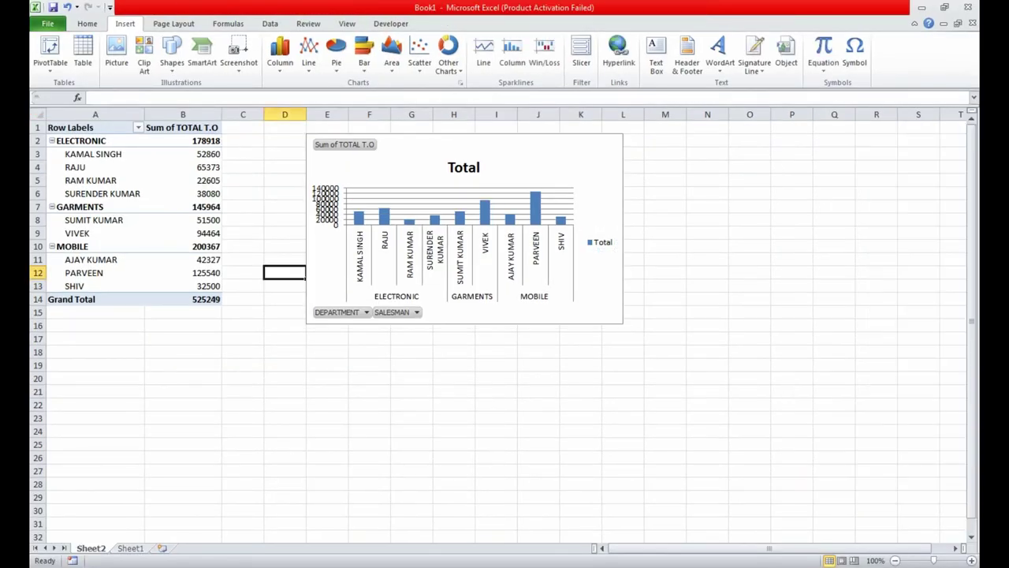
left_click(599, 284)
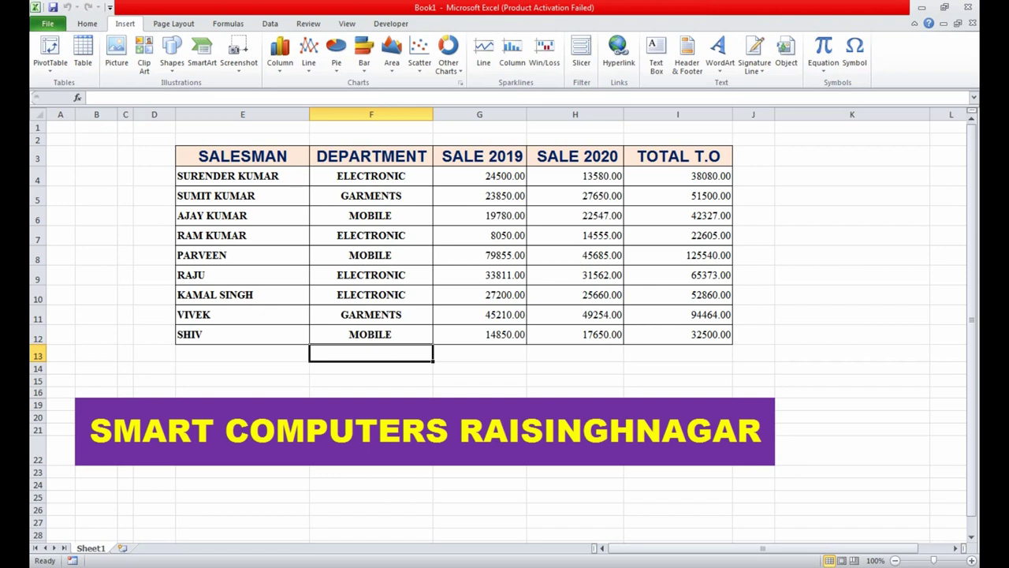
Select cell H14 below the sales table and show the PivotTable and PivotChart options
left_click(575, 367)
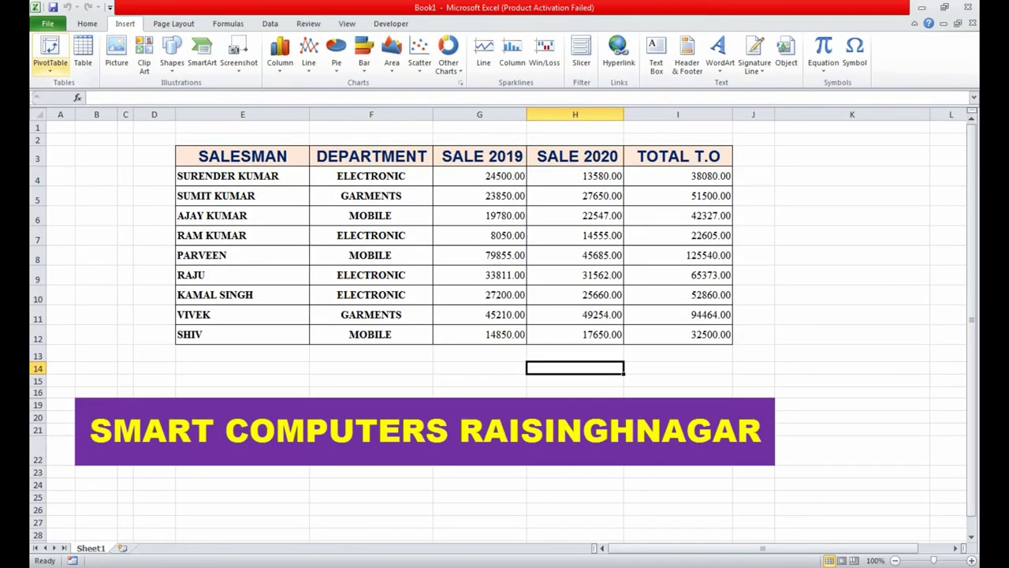
left_click(49, 67)
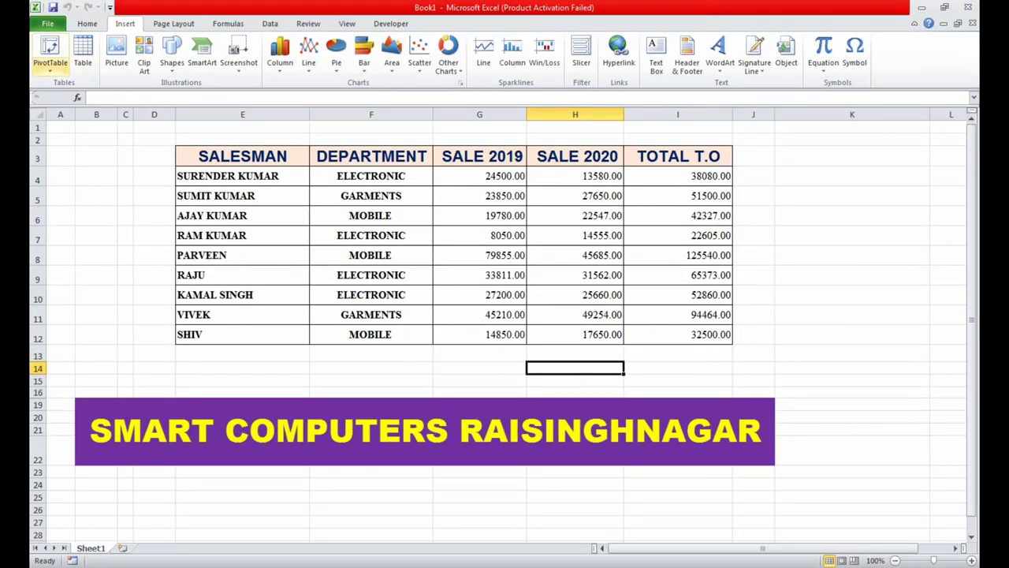
Start a PivotTable with PivotChart using the salesman table range E3:I12 as source
left_click(50, 67)
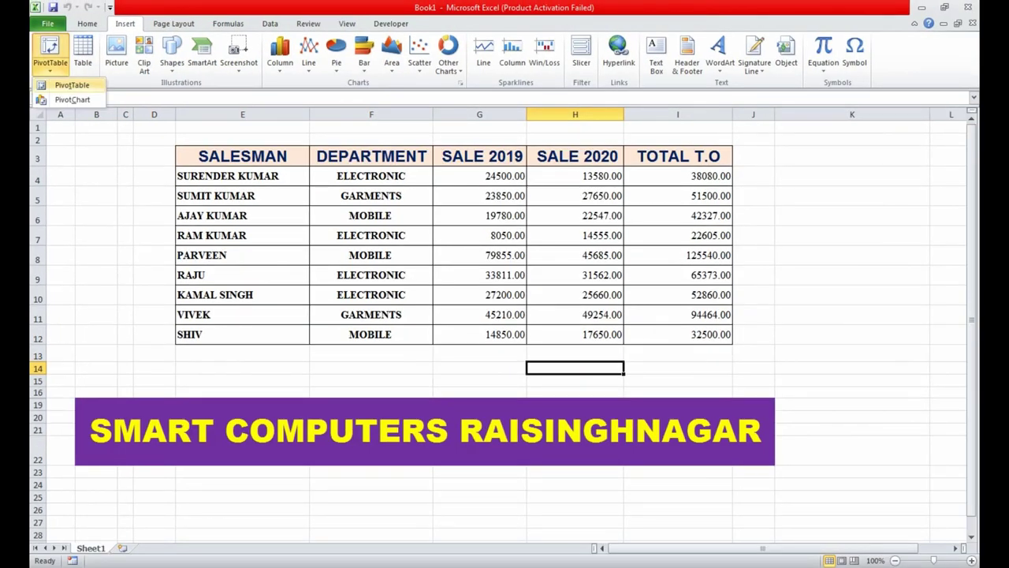
left_click(72, 99)
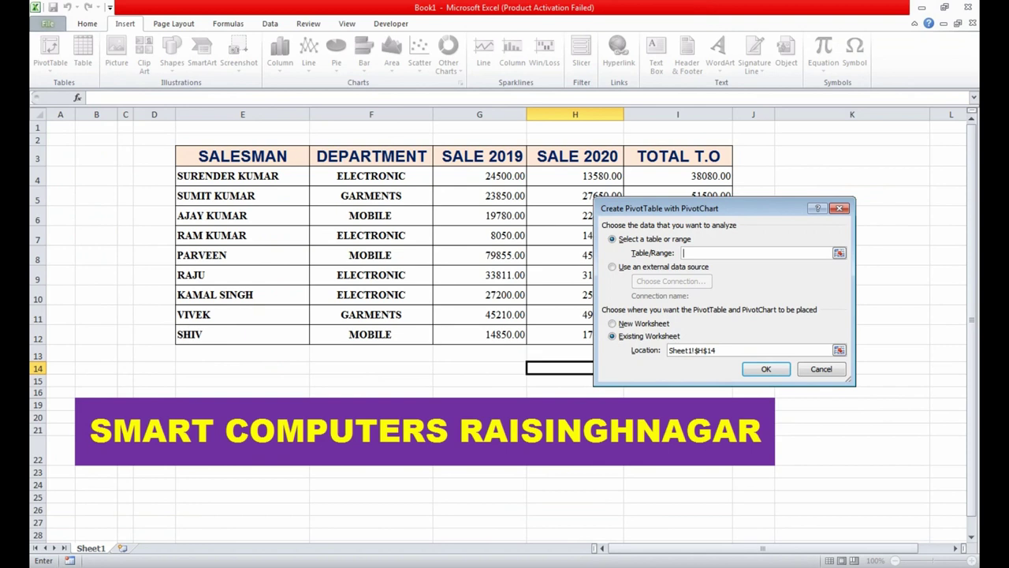
mouse_move(237, 156)
left_mouse_down()
mouse_move(694, 353)
mouse_move(694, 335)
left_mouse_up()
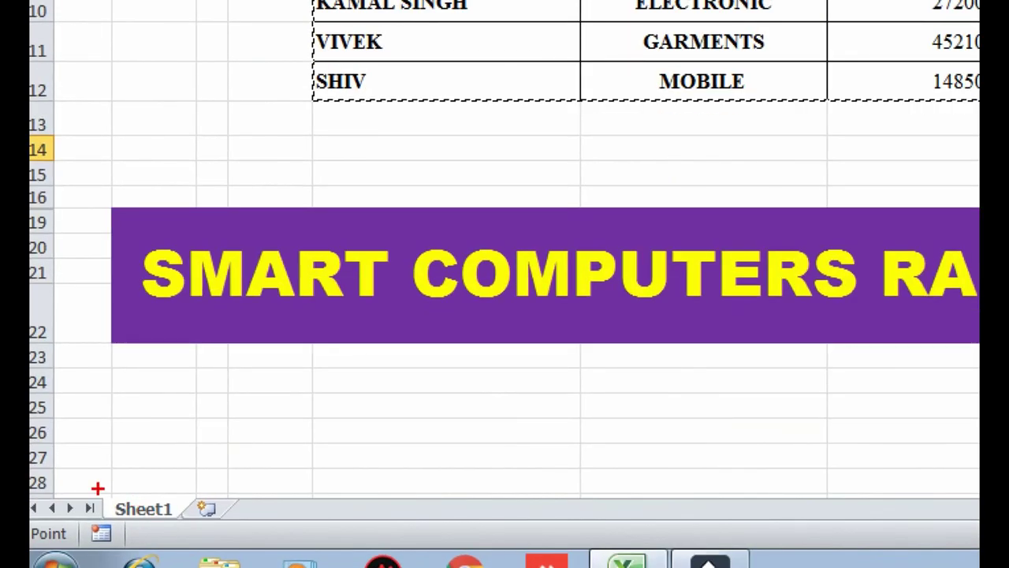
Create the PivotTable and PivotChart on a new worksheet, then check Sheet1 and return to Sheet3
left_click_drag(85, 488, 195, 525)
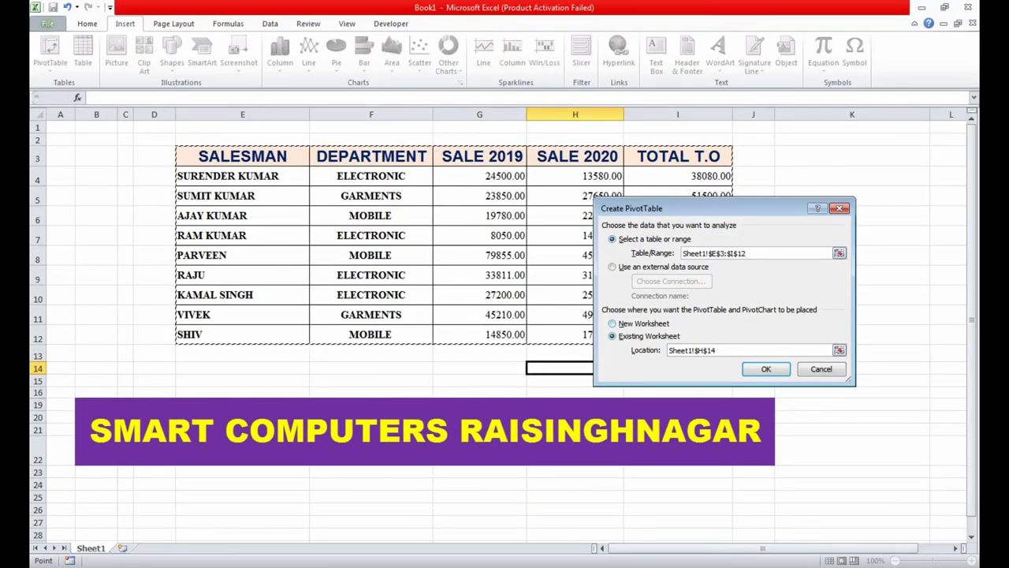
left_click(612, 323)
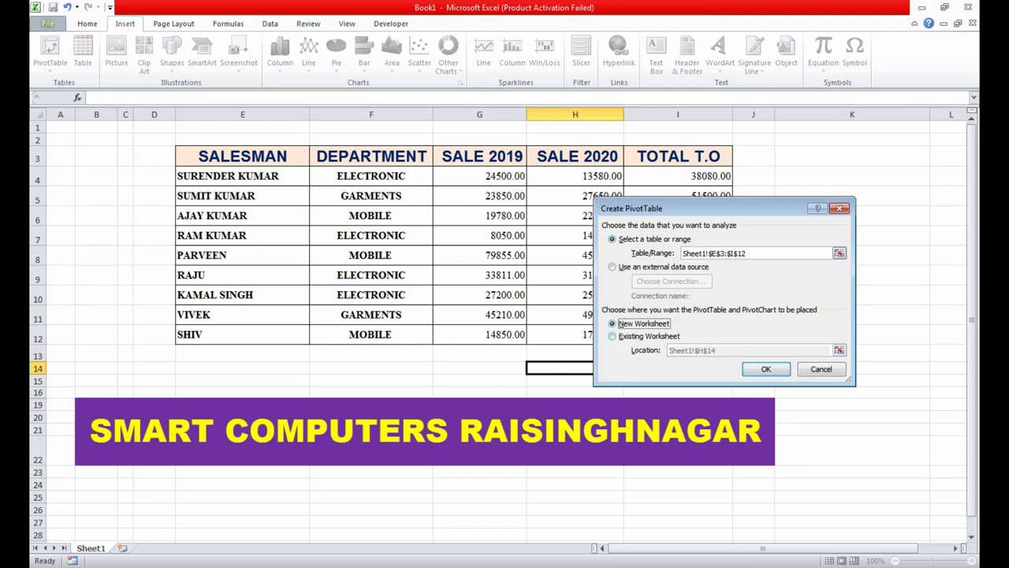
key("Return")
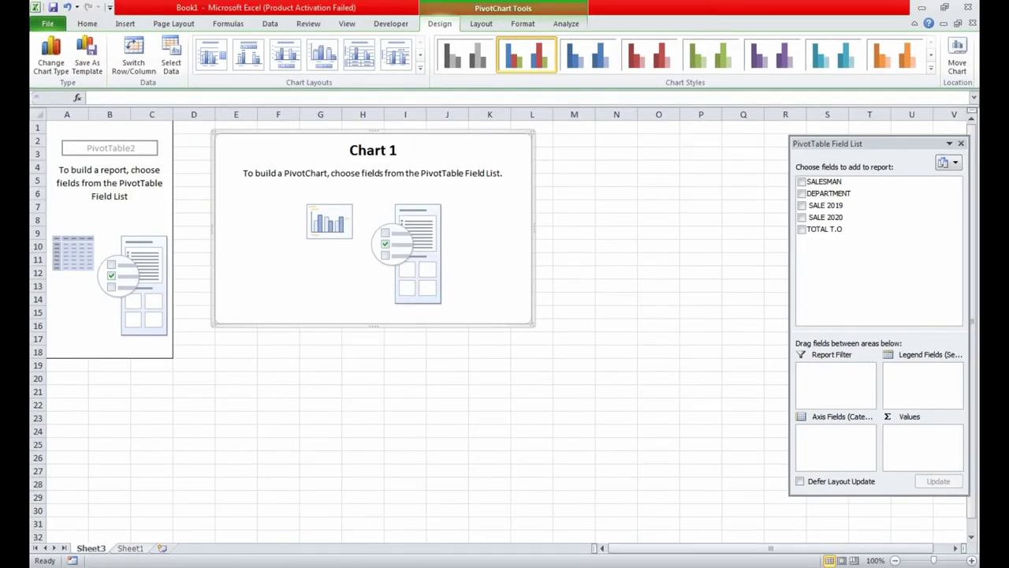
key("ctrl+Page_Down")
key("ctrl+Page_Up")
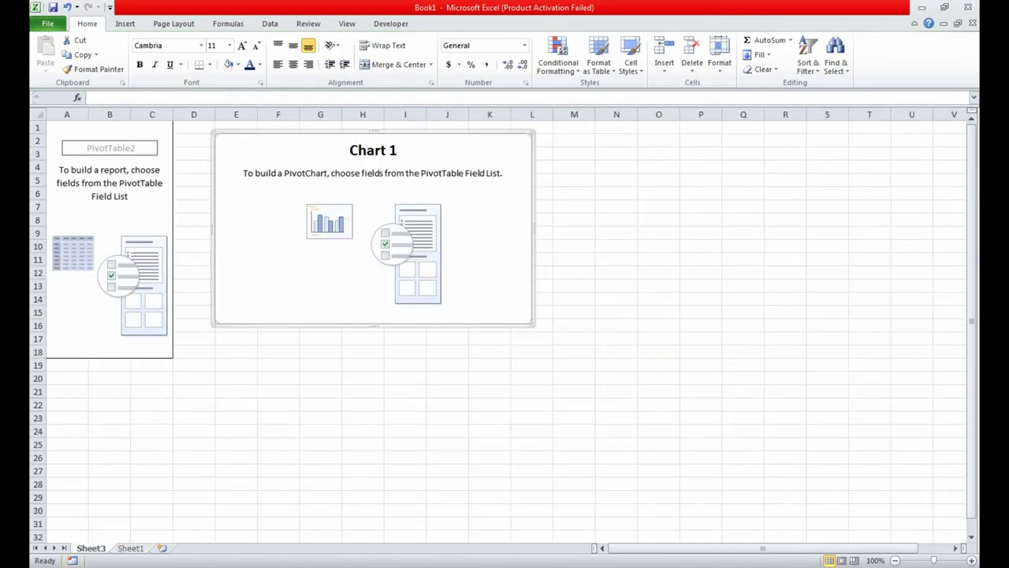
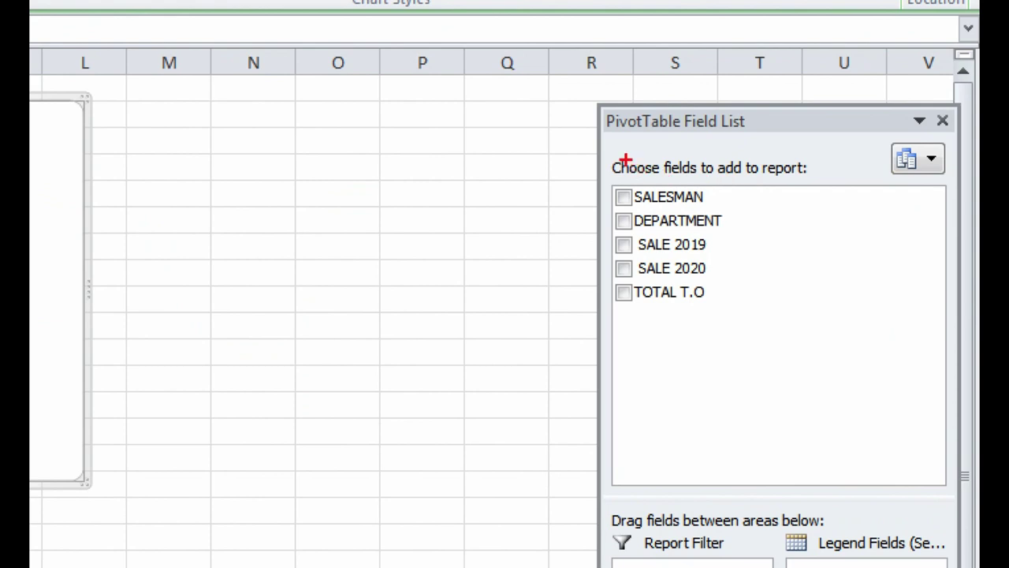
Add DEPARTMENT to Axis Fields so the pivot table lists ELECTRONIC, GARMENTS and MOBILE
left_click_drag(576, 90, 806, 394)
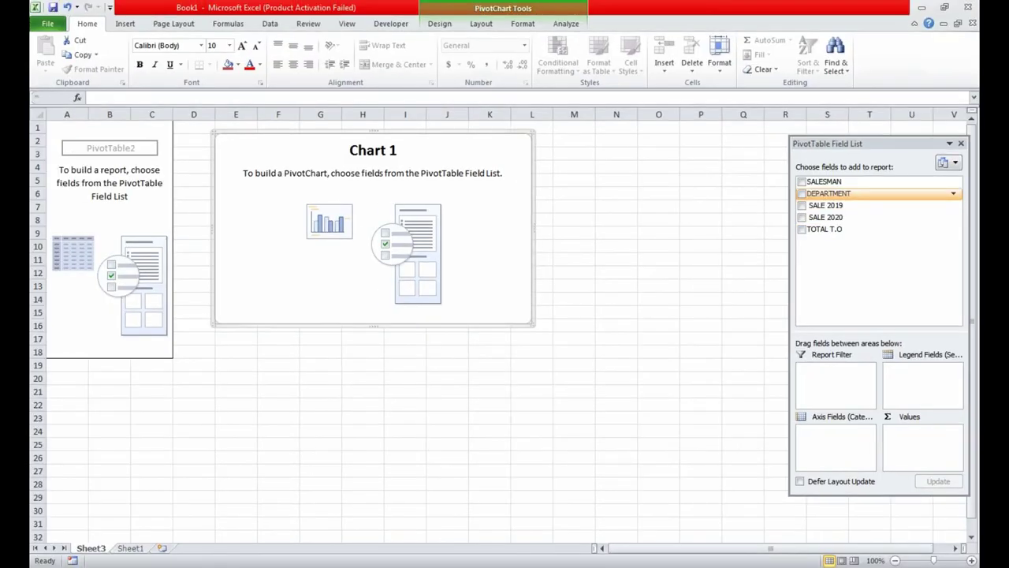
left_click(802, 193)
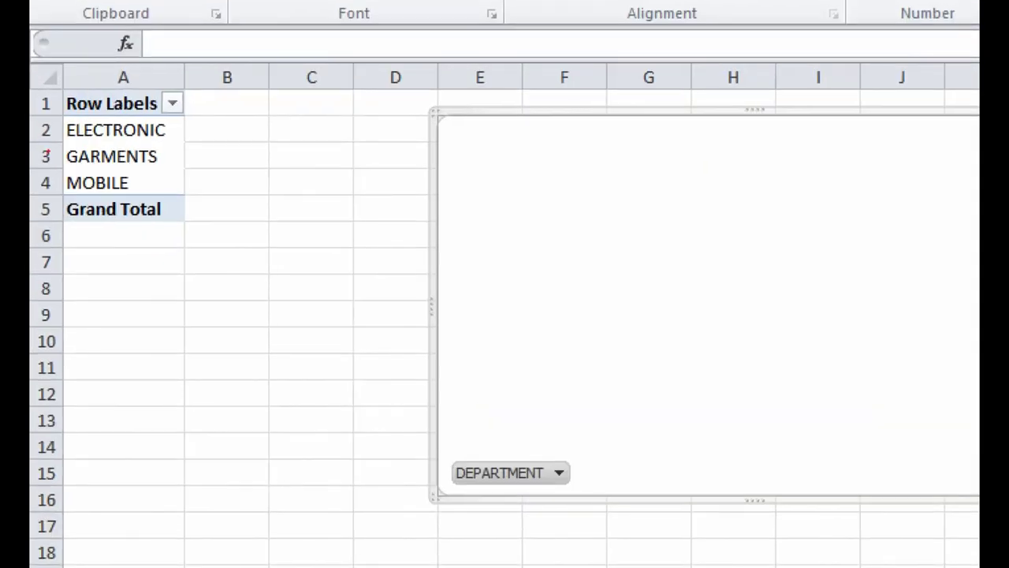
left_click_drag(54, 115, 183, 195)
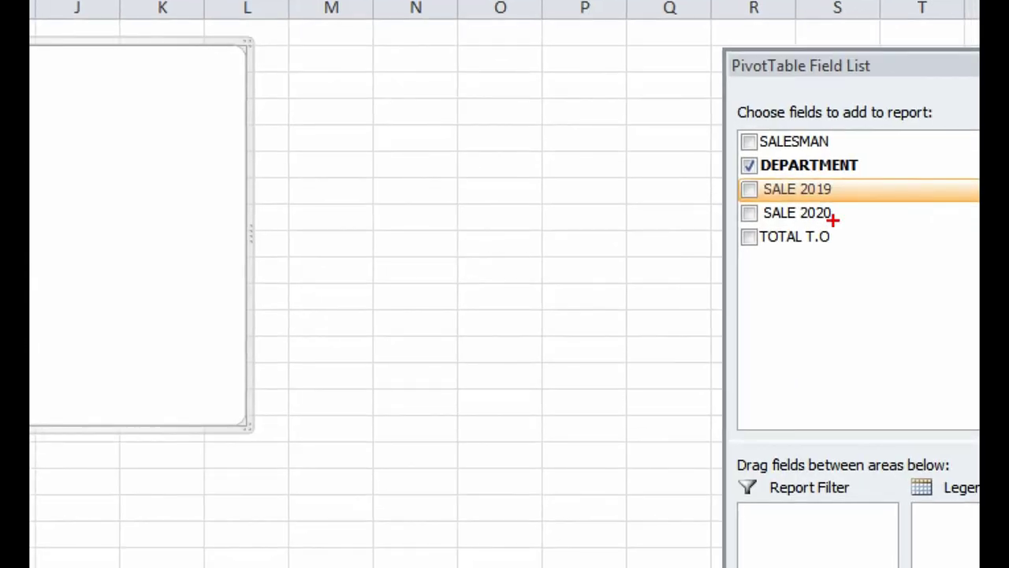
left_click_drag(757, 194, 853, 202)
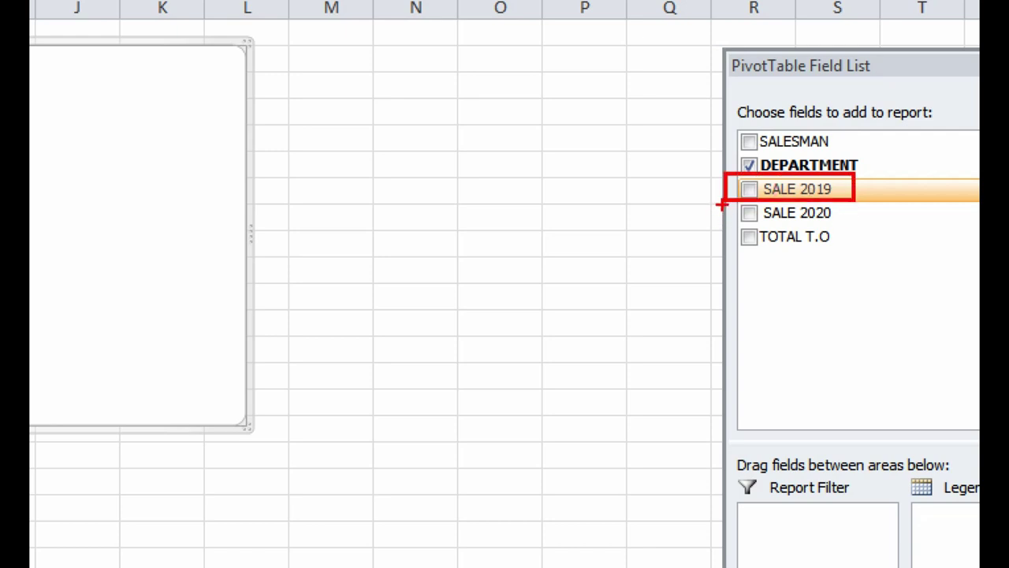
left_click_drag(721, 207, 863, 229)
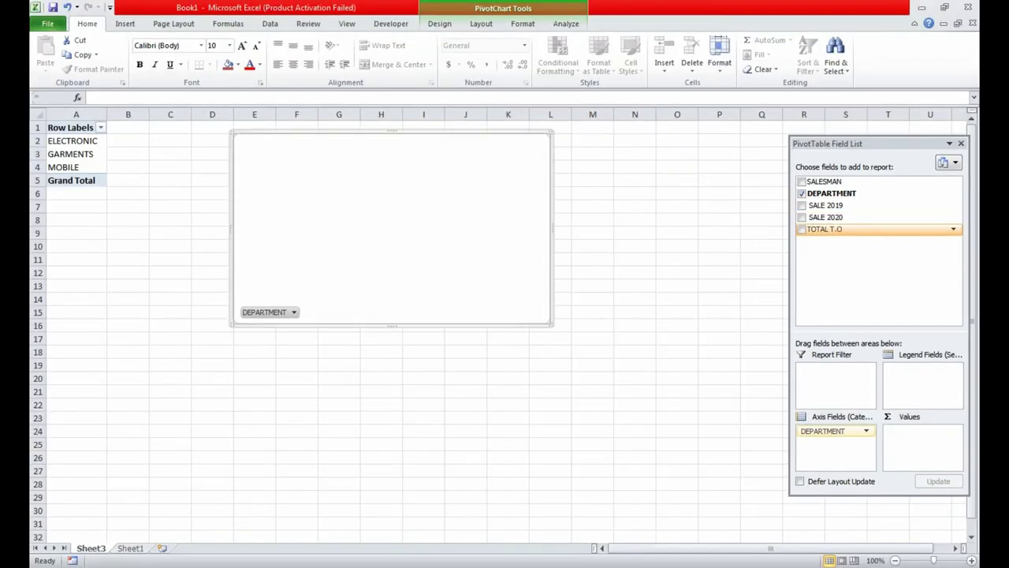
Add Sum of SALE 2020 per department, plotted as three columns with grand total 248143
left_click(801, 217)
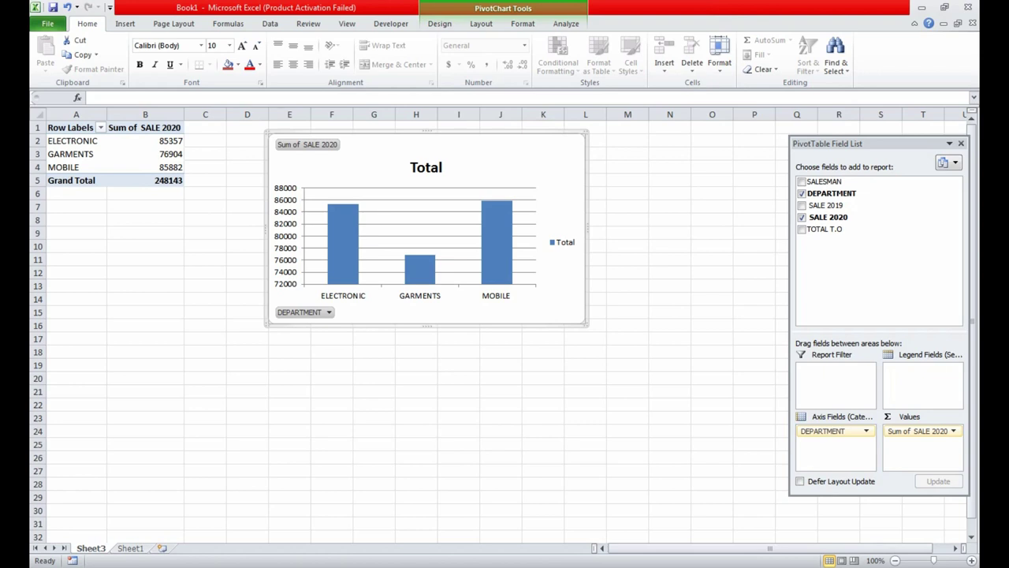
left_click(497, 245)
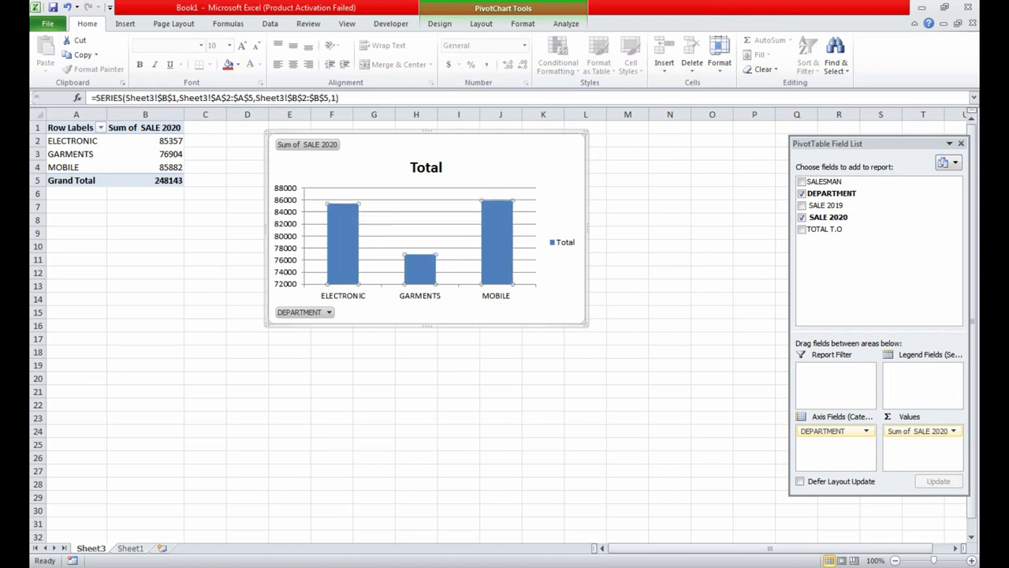
key("Escape")
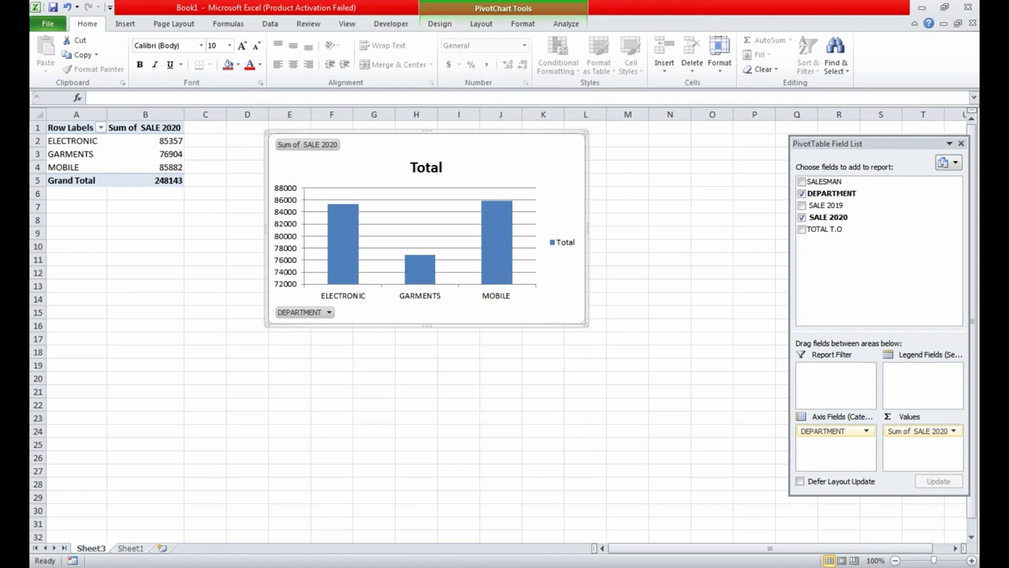
left_click(439, 23)
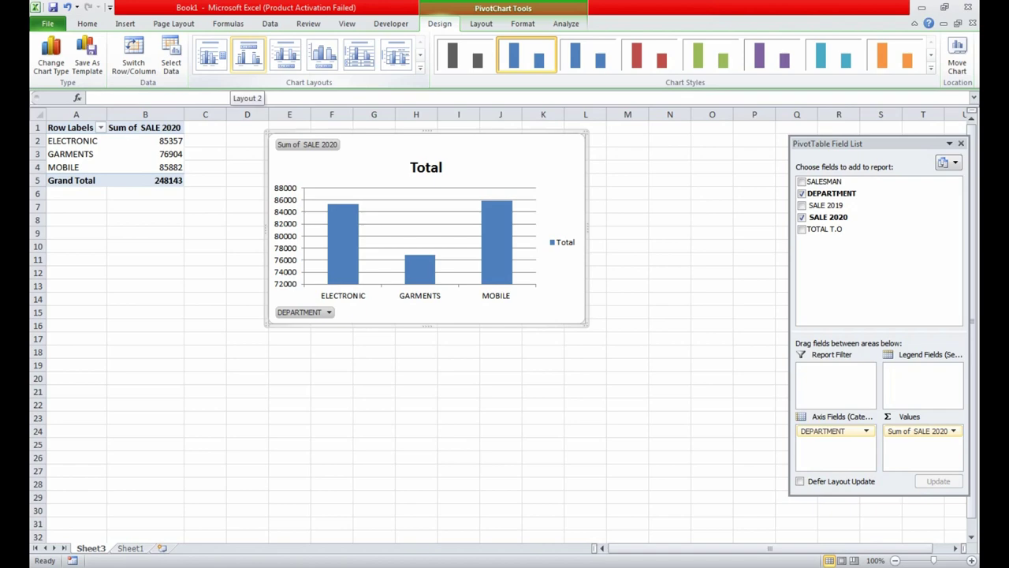
Apply chart Layout 2 so columns show value labels 85357, 76904 and 85882
left_click(248, 57)
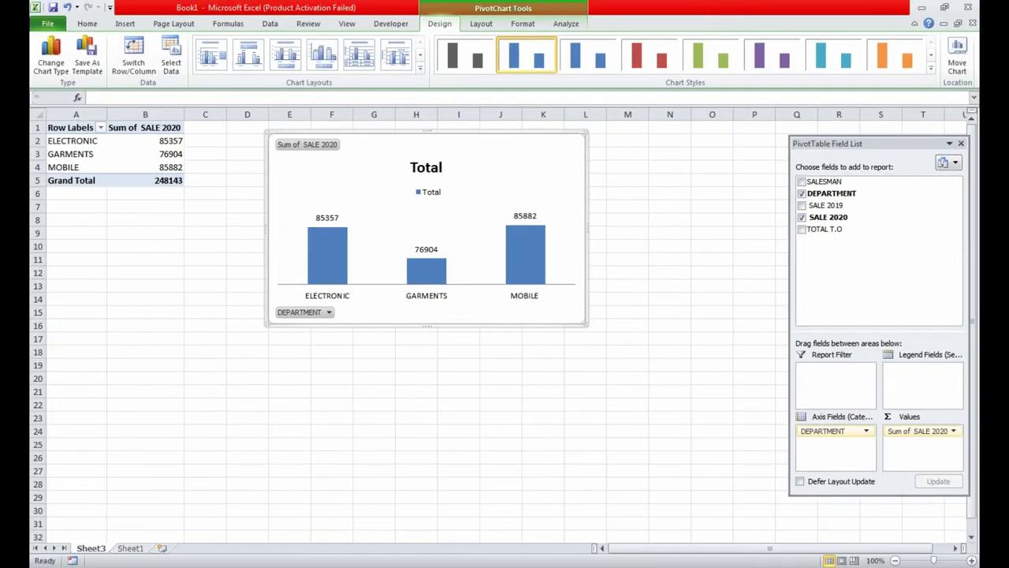
left_click(180, 141)
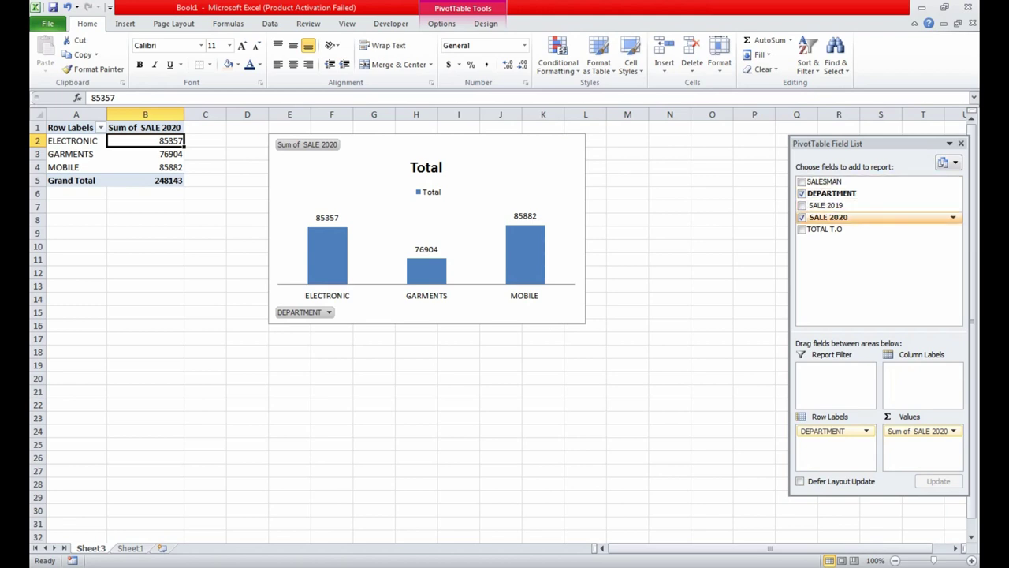
Add Sum of SALE 2019 (total 277106) and place it before Sum of SALE 2020
left_click(801, 205)
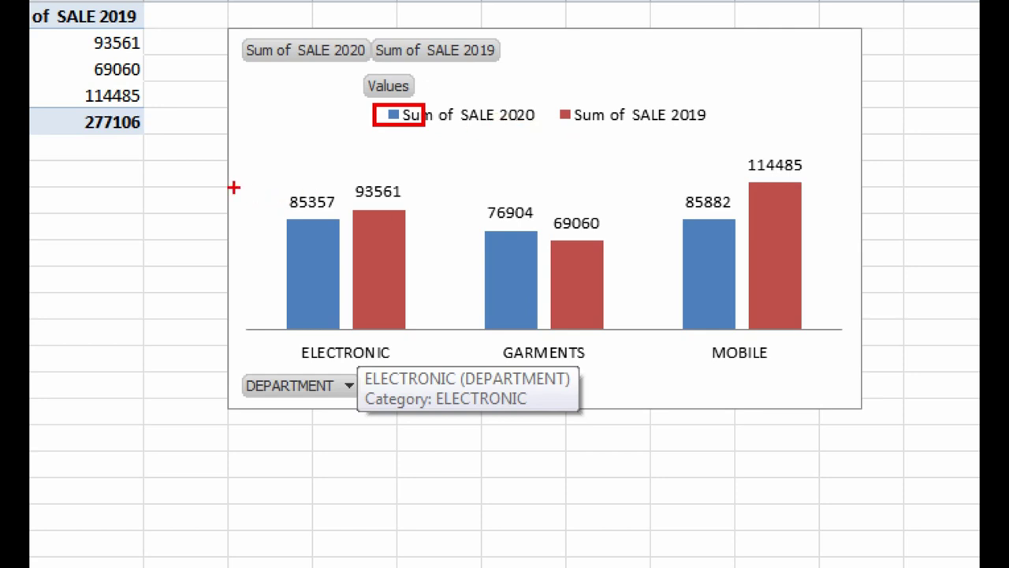
left_click_drag(226, 185, 348, 341)
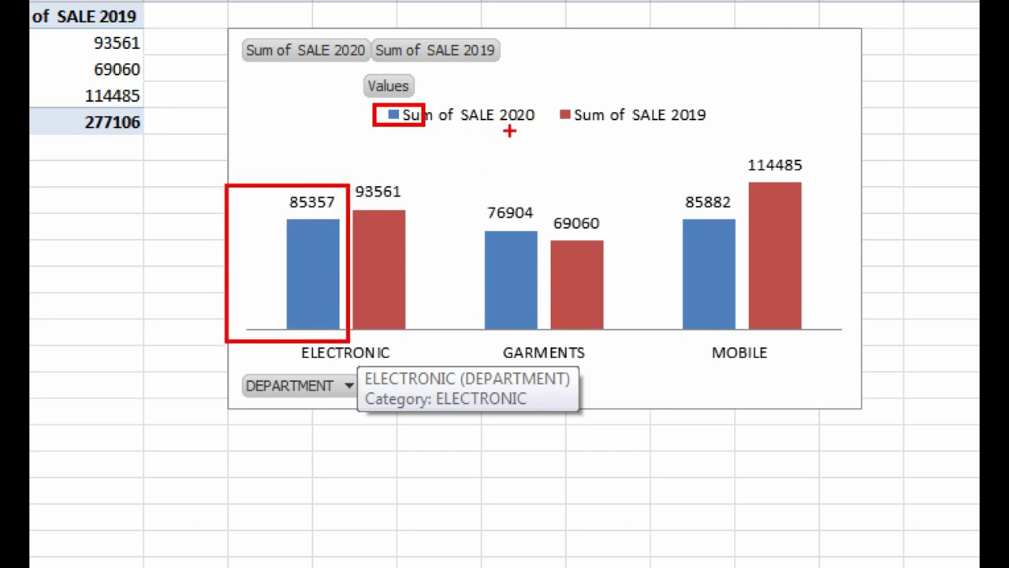
left_click_drag(541, 101, 601, 134)
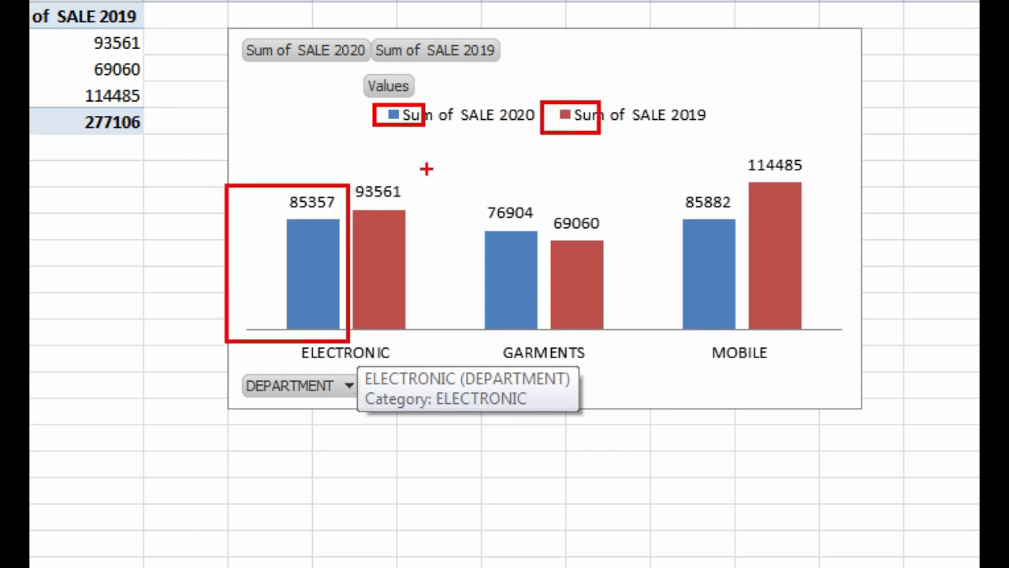
left_click_drag(436, 166, 337, 350)
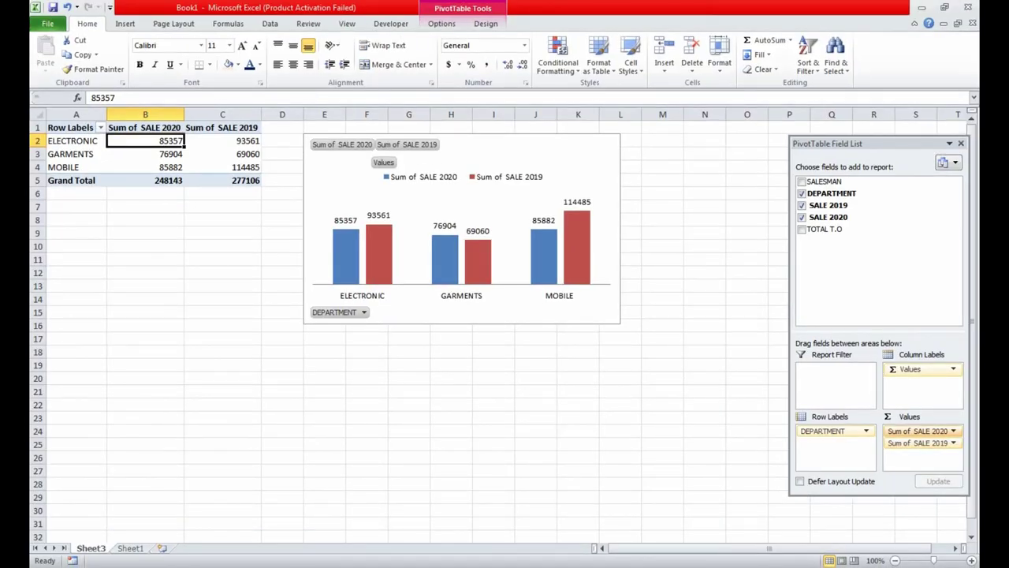
left_click_drag(919, 431, 919, 447)
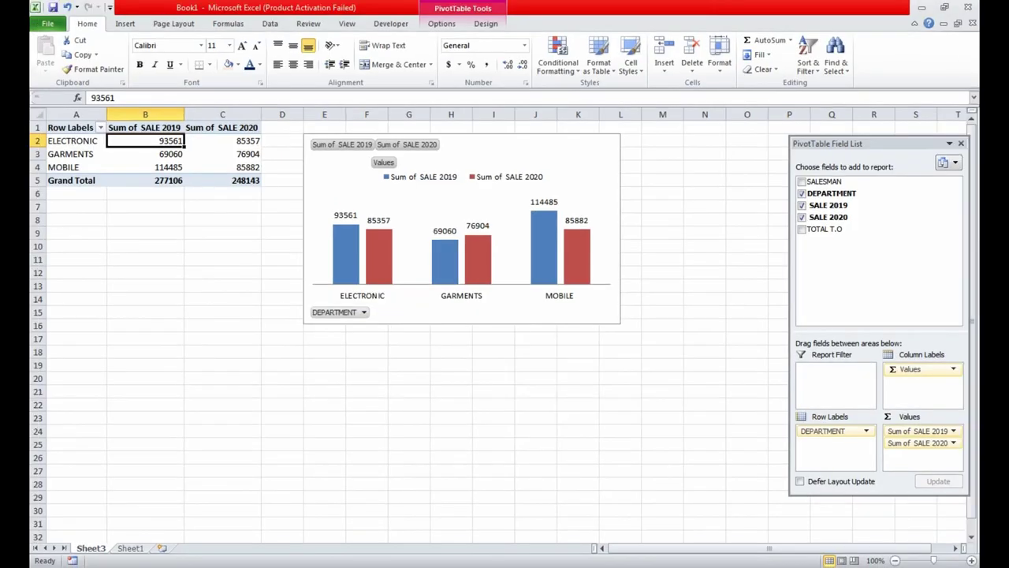
Filter DEPARTMENT to show only GARMENTS
left_click(362, 313)
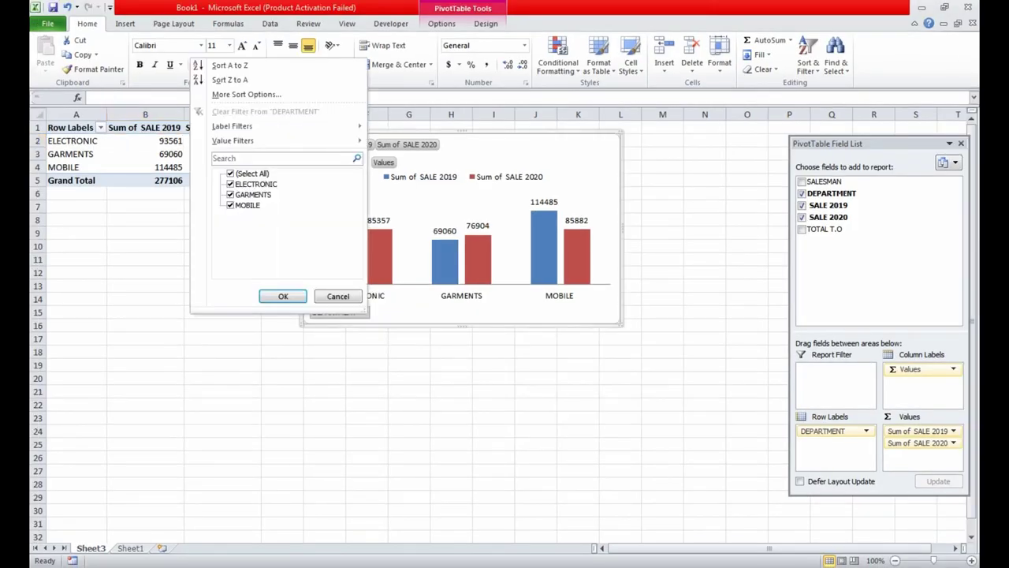
left_click(230, 174)
left_click(230, 194)
left_click(283, 296)
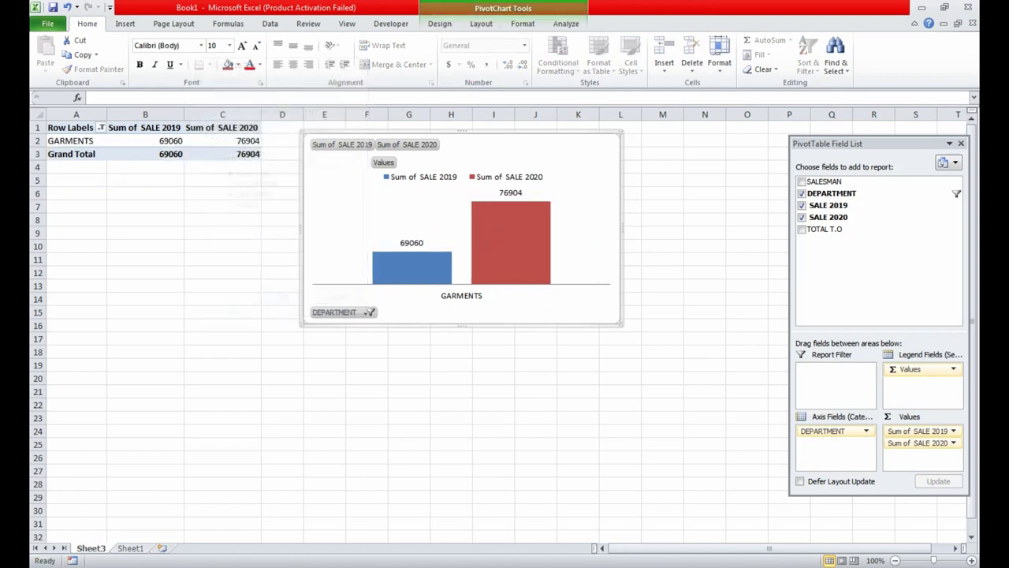
Add SALESMAN to the chart, splitting GARMENTS into two salesmen's 2019 and 2020 columns
left_click(408, 391)
left_click(412, 268)
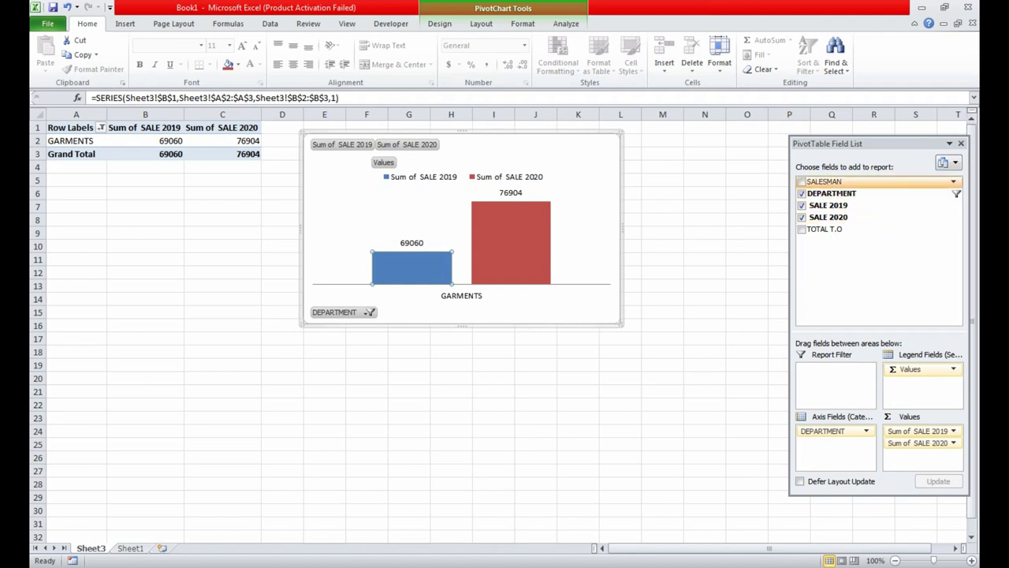
left_click(802, 182)
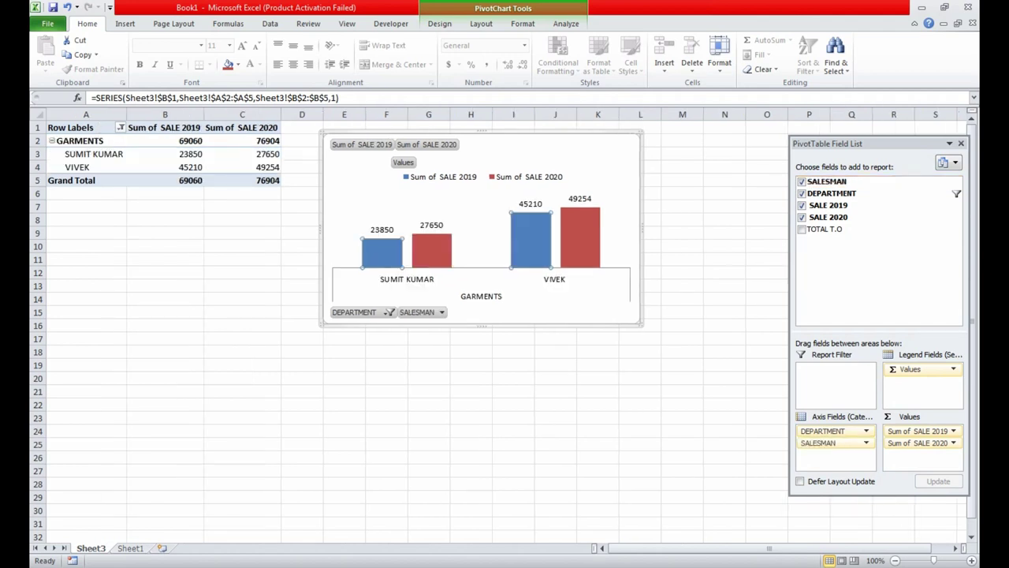
left_click(242, 272)
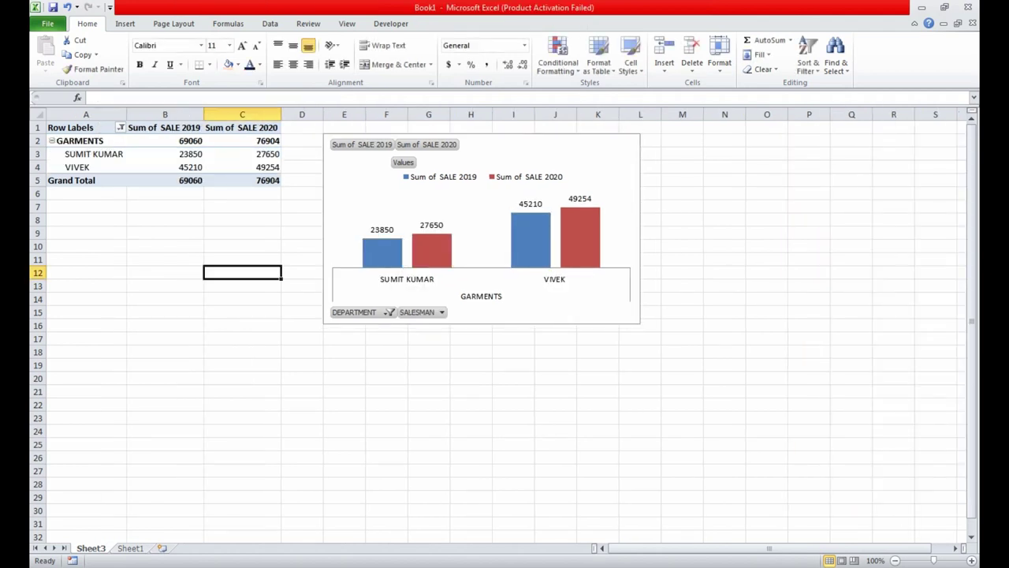
Clear the DEPARTMENT filter so all three departments show again
left_click(389, 312)
left_click(272, 172)
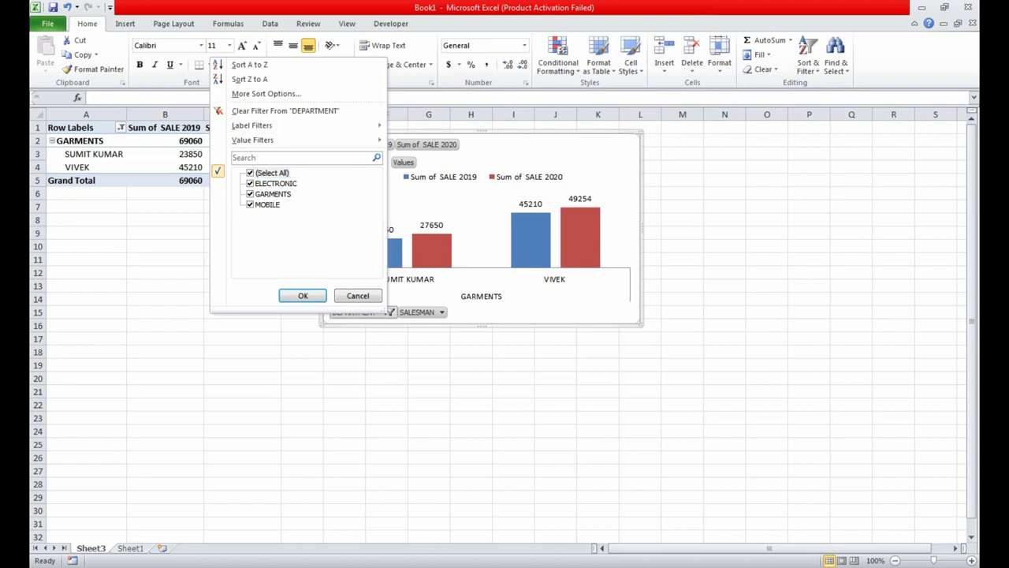
key("Return")
left_click(259, 339)
left_click(95, 154)
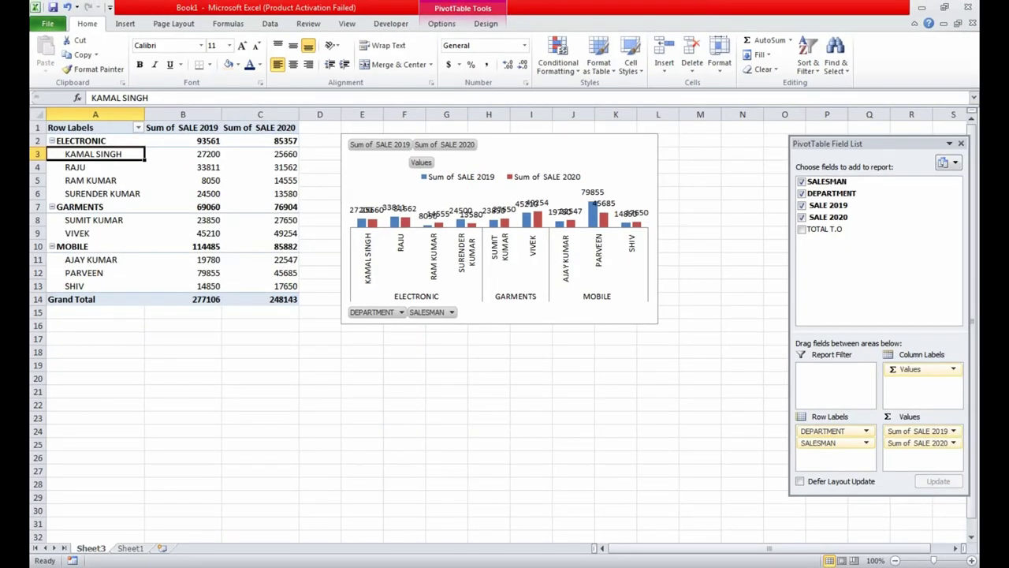
Re-add the value fields so Sum of SALE 2020 comes before Sum of SALE 2019
left_click(592, 191)
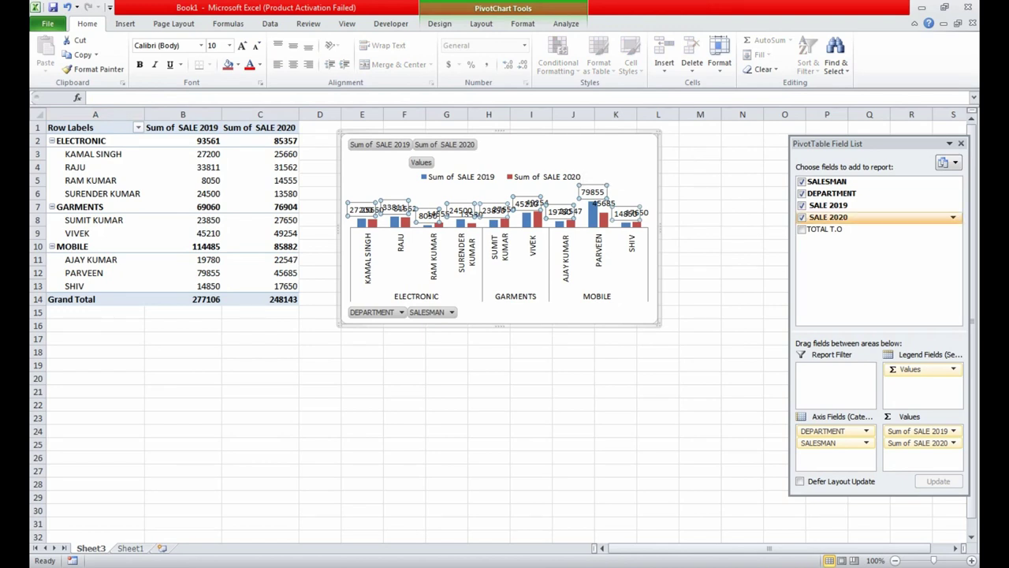
left_click(802, 217)
left_click(801, 205)
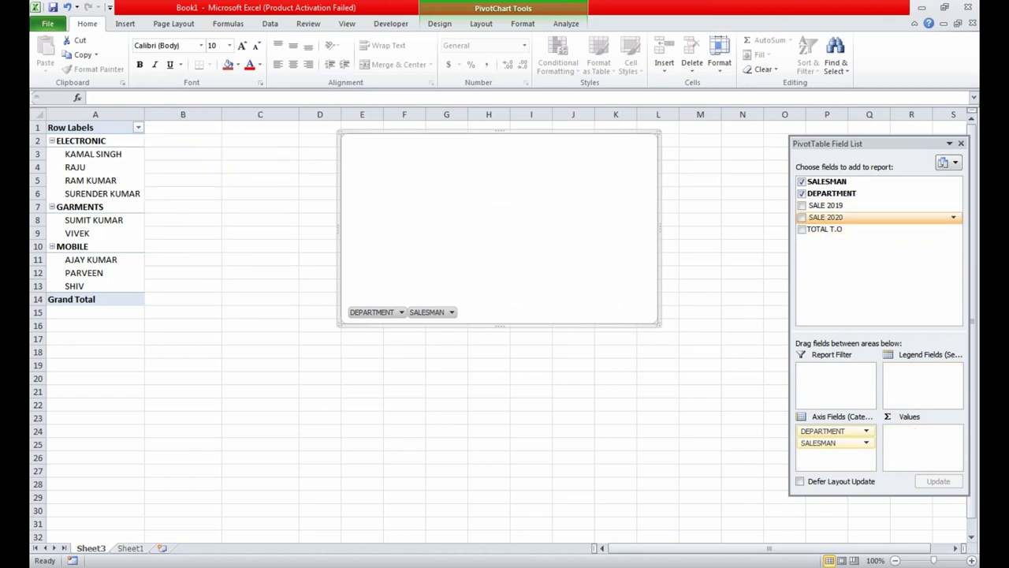
left_click(802, 217)
left_click(801, 205)
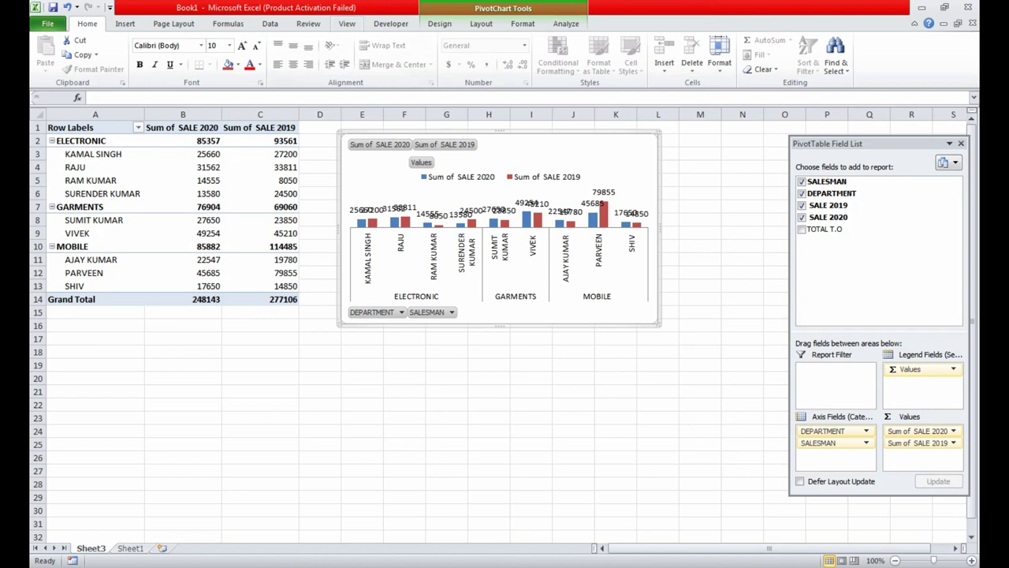
left_click(439, 23)
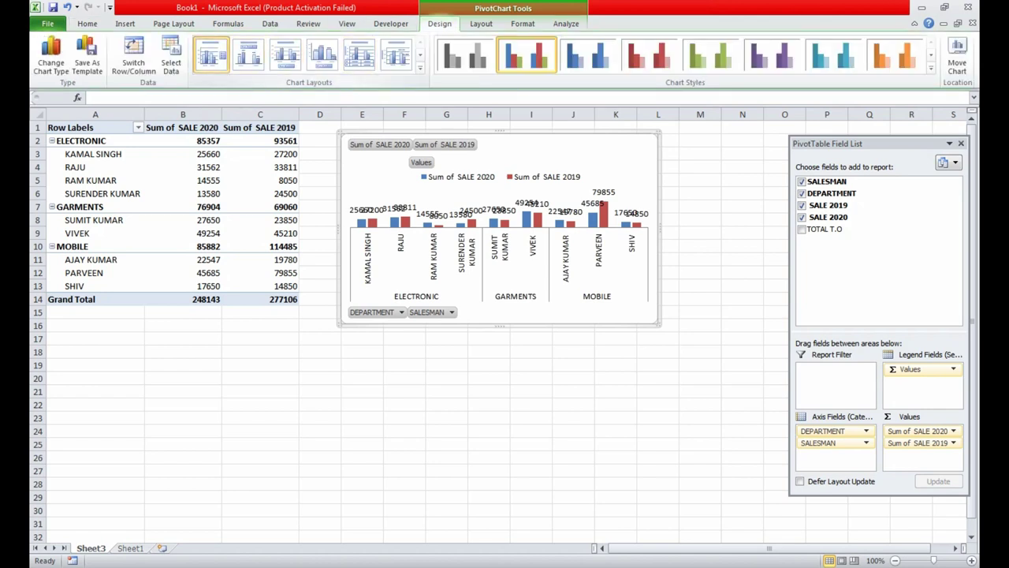
Apply Layout 1 with Chart Title, value axis and right legend, keeping the Clustered Column type
left_click(212, 55)
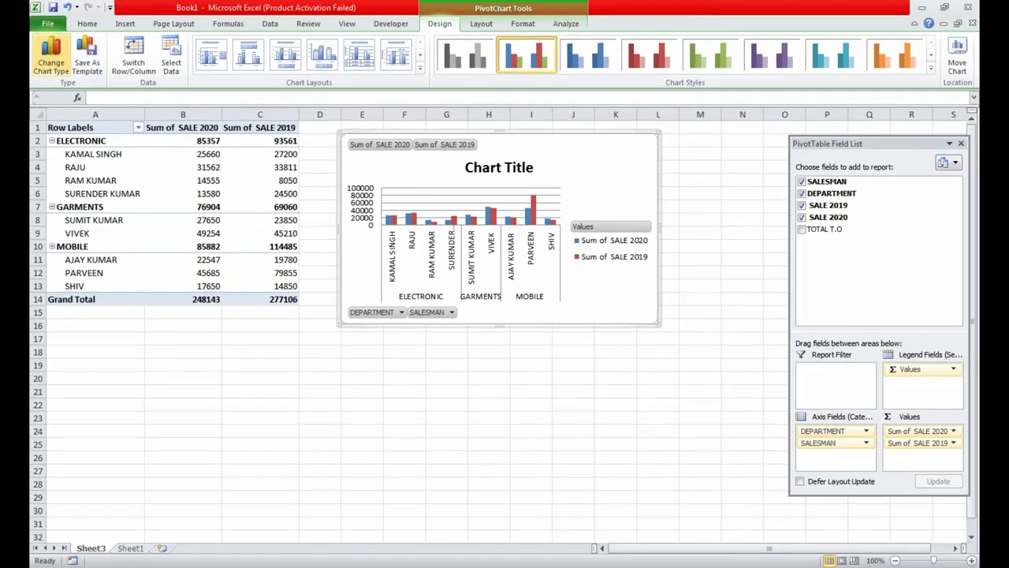
right_click(437, 172)
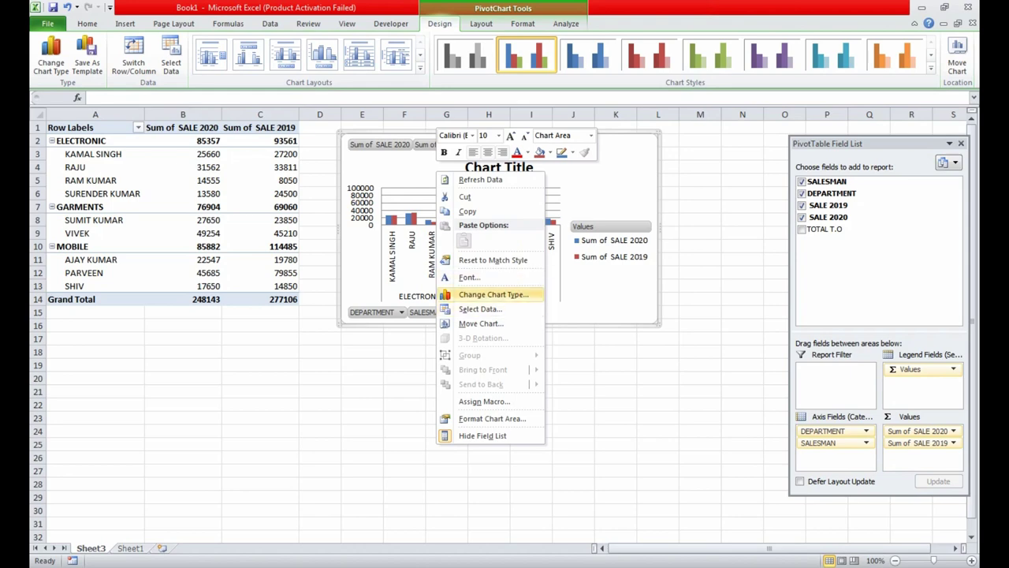
left_click(493, 294)
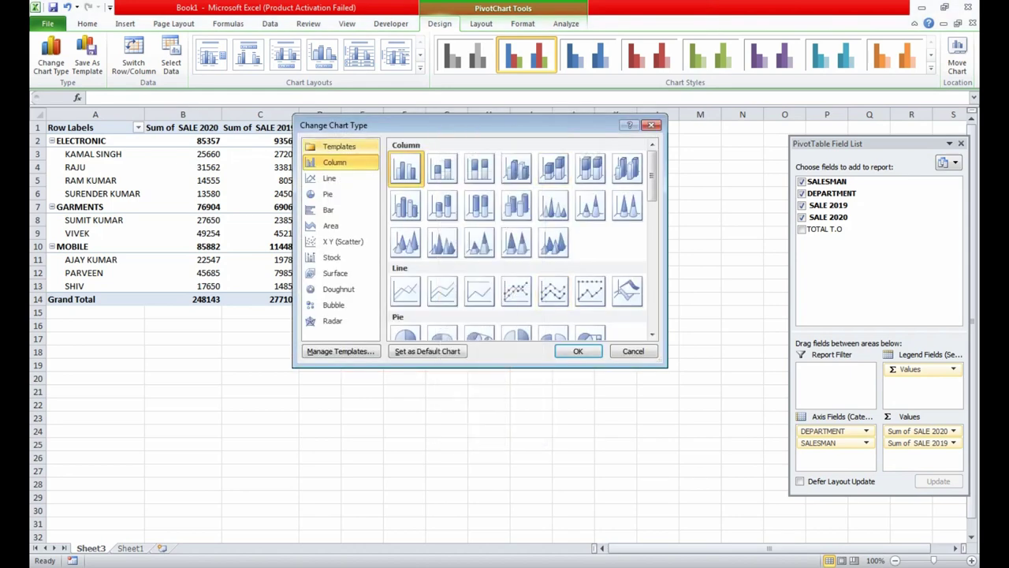
left_click(329, 178)
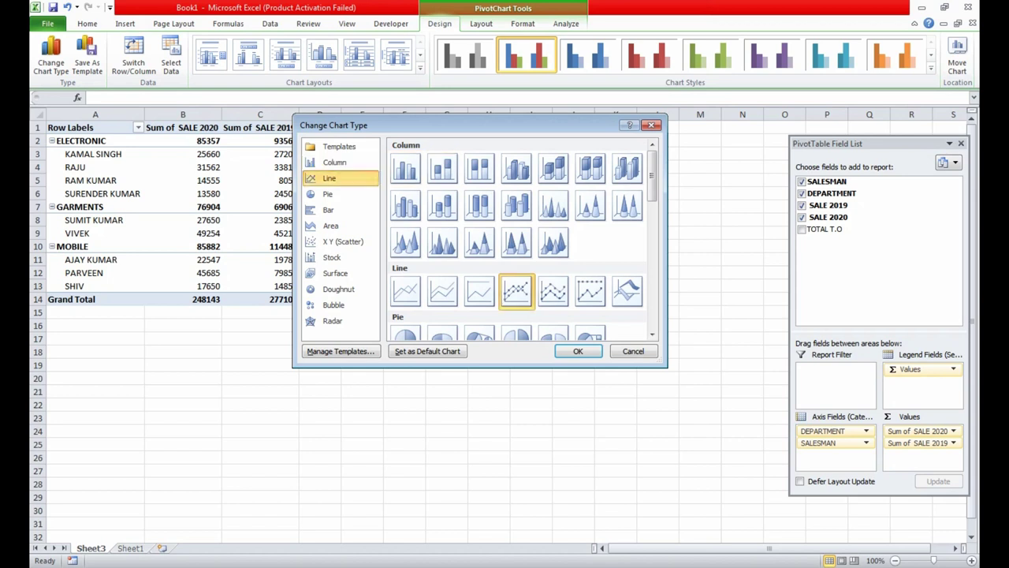
left_click(327, 194)
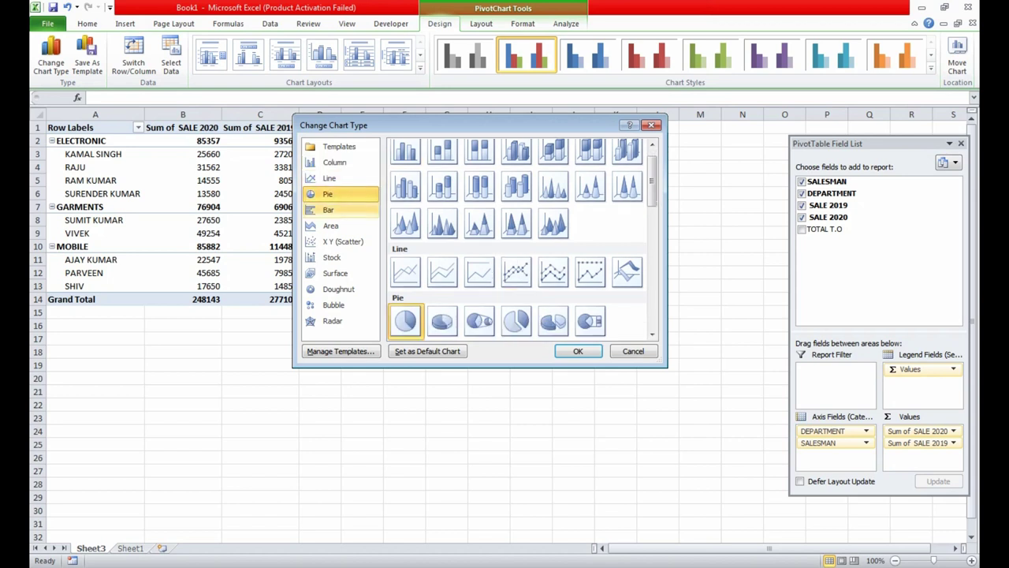
left_click(328, 209)
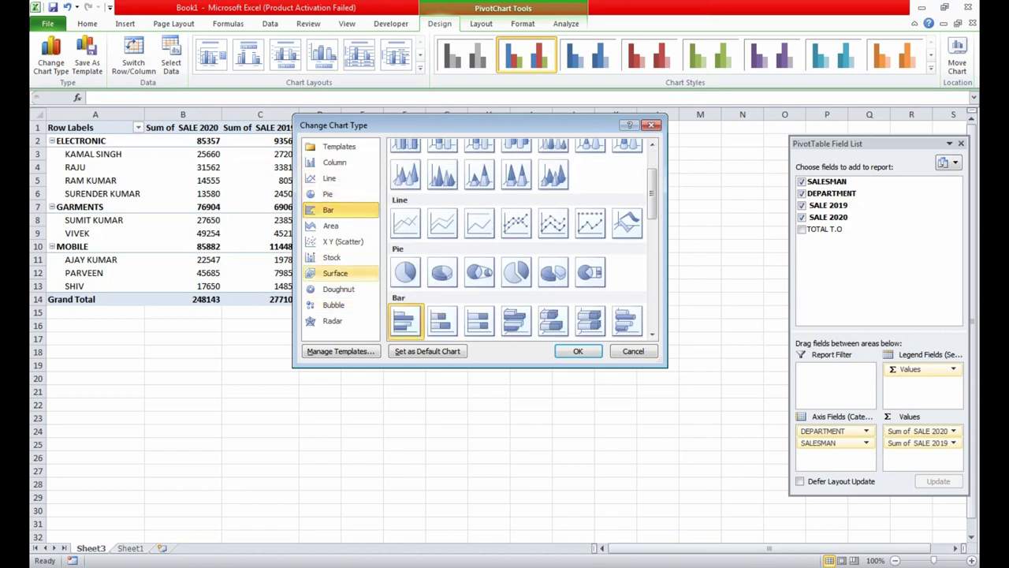
left_click(335, 162)
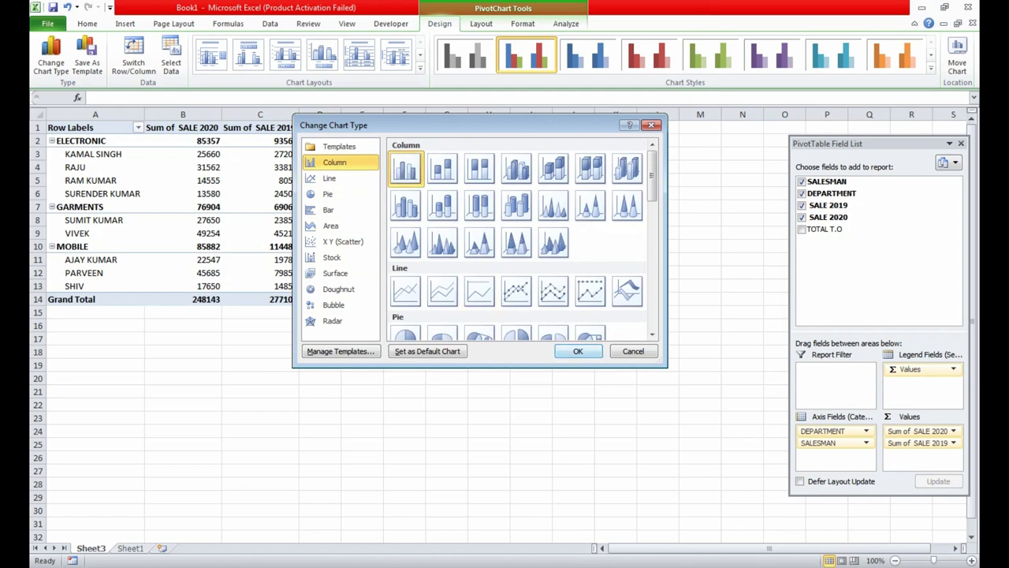
left_click(578, 351)
left_click(530, 377)
left_click(607, 292)
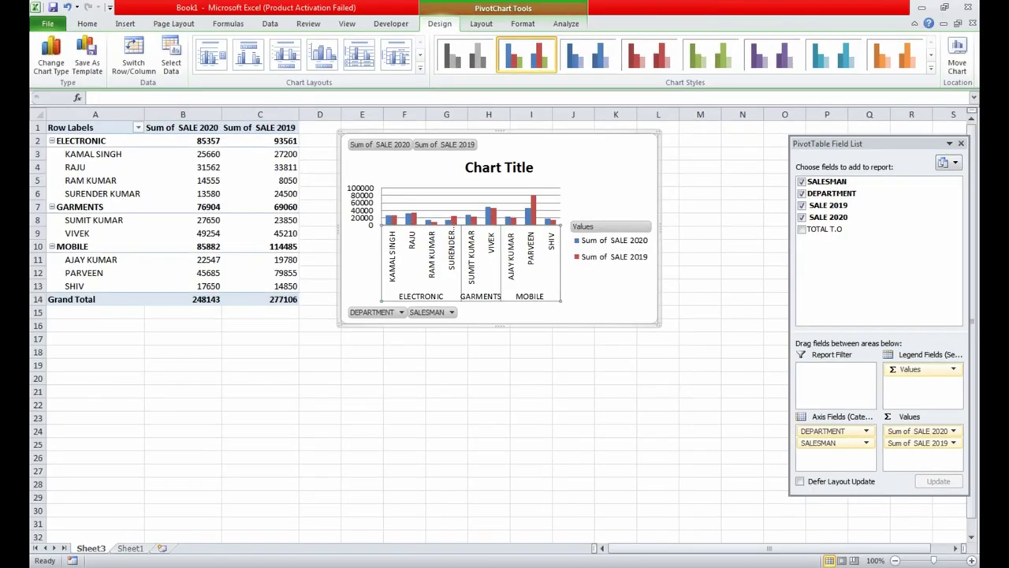
left_click(110, 154)
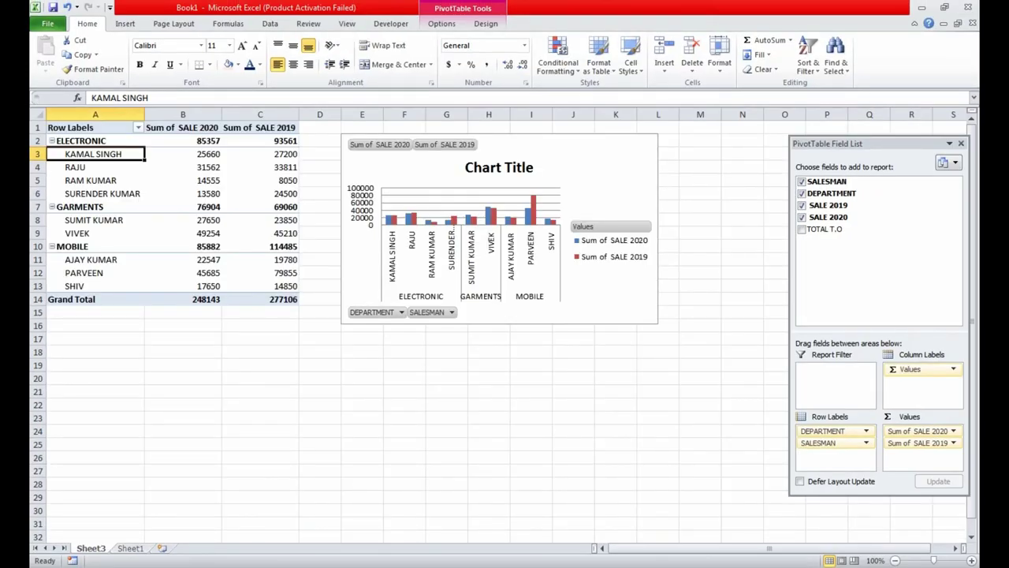
left_click(452, 312)
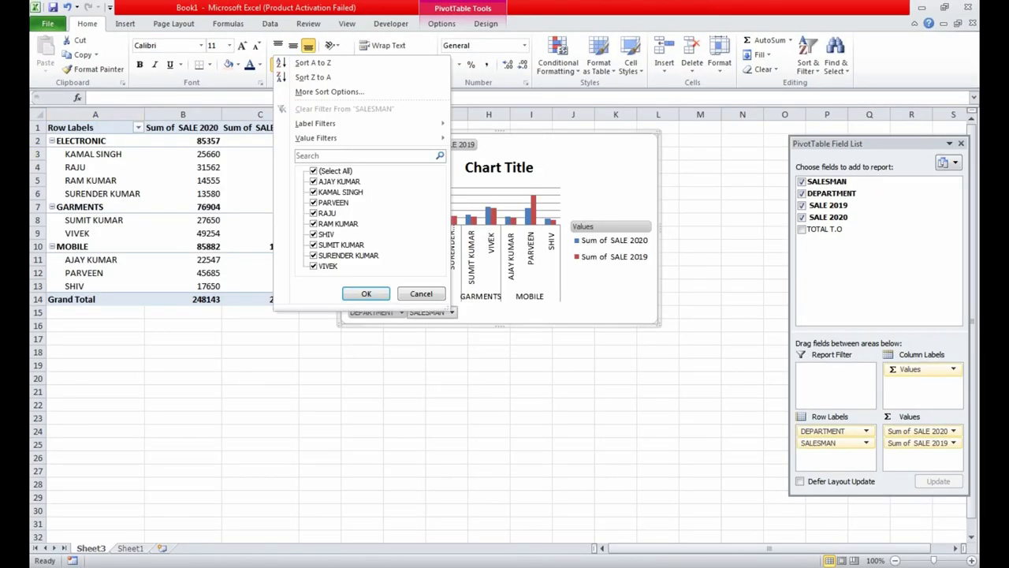
left_click(335, 170)
key("space")
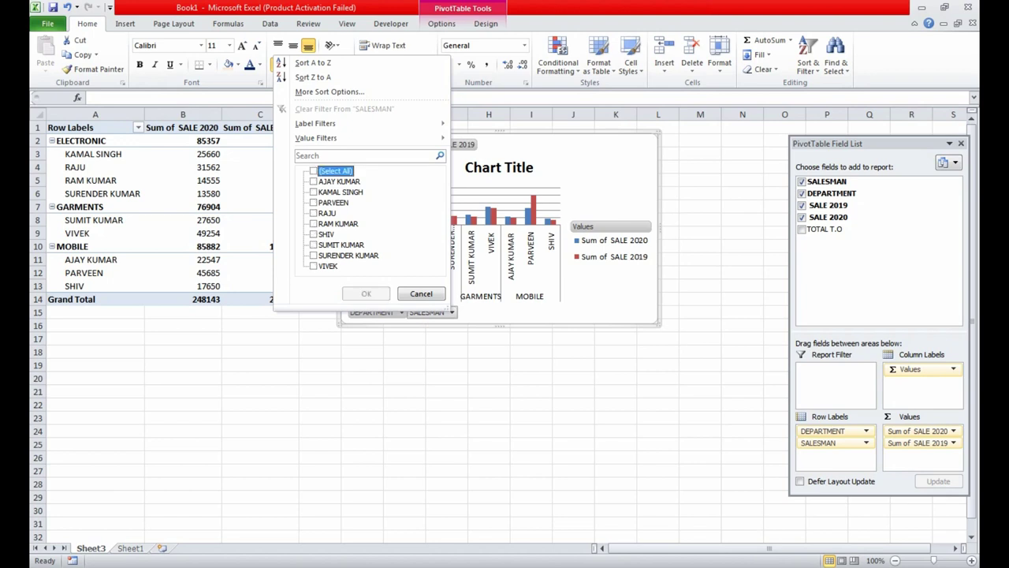
left_click(340, 192)
left_click(326, 213)
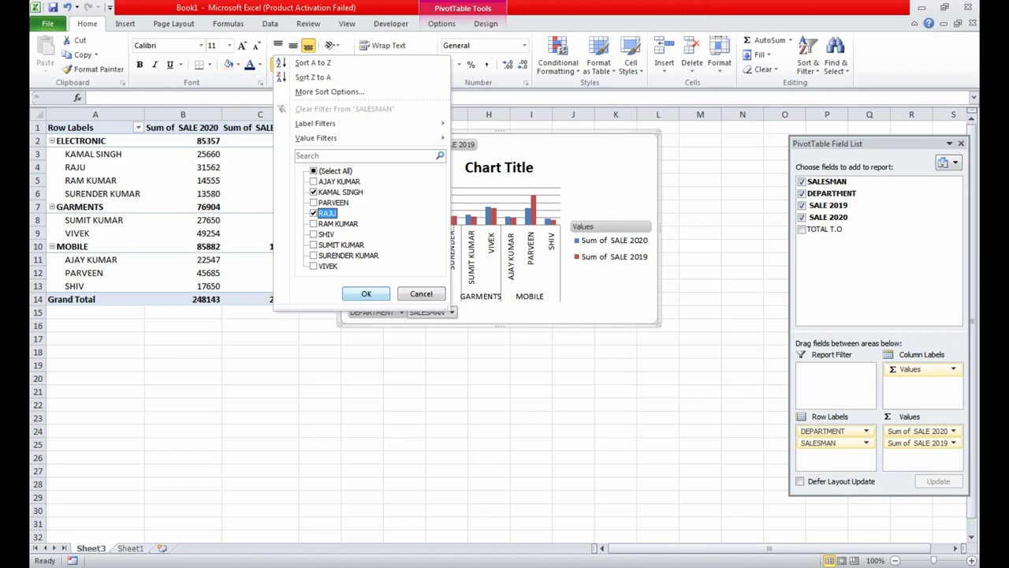
left_click(366, 293)
left_click(427, 378)
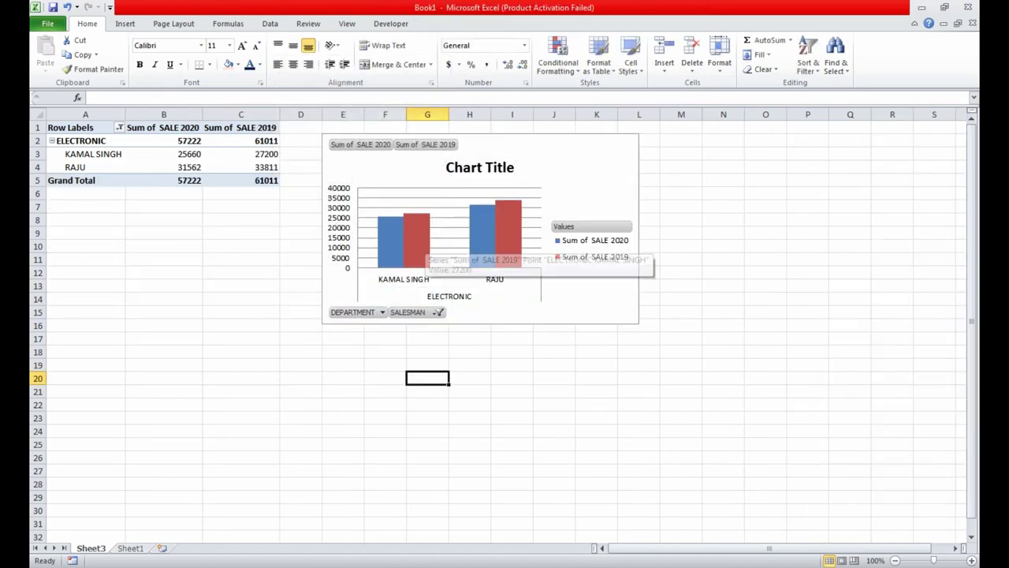
left_click(416, 248)
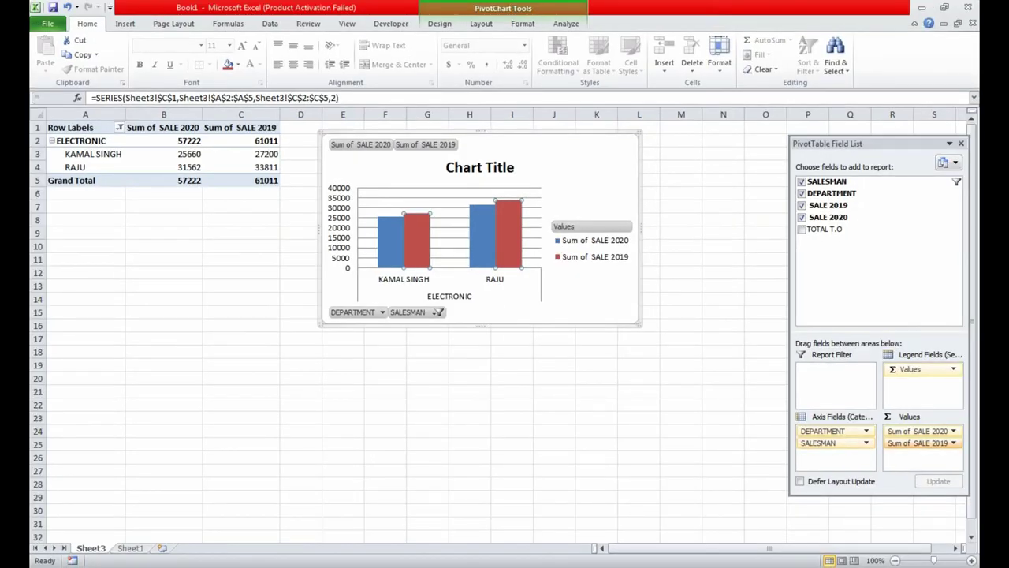
left_click_drag(919, 431, 919, 448)
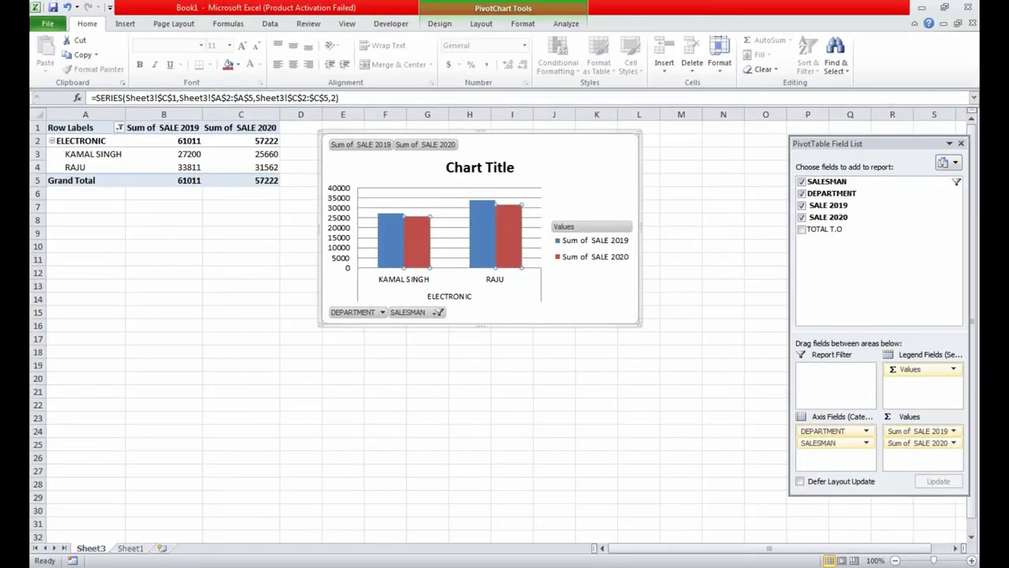
left_click(163, 261)
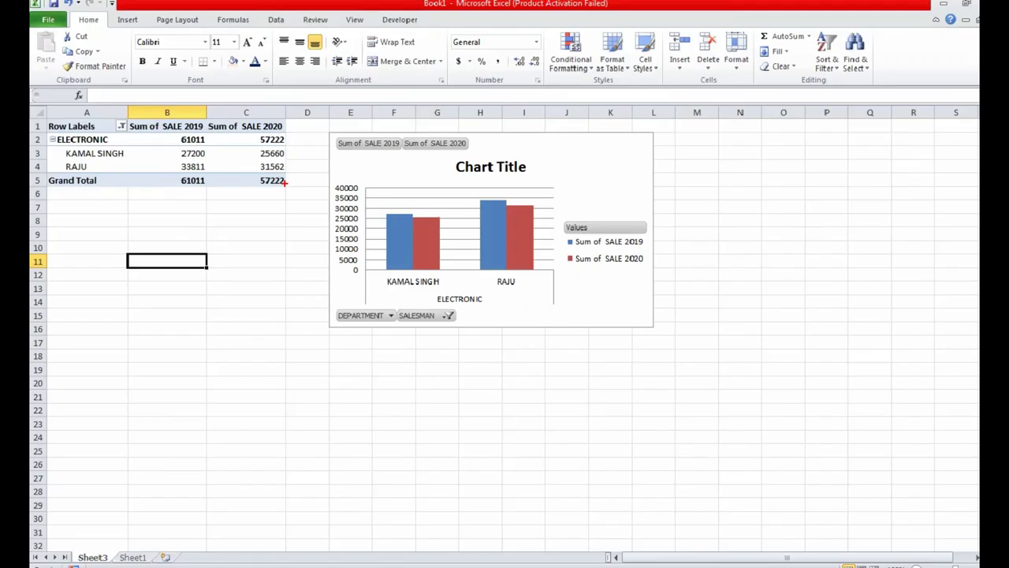
left_click(484, 219)
mouse_move(493, 235)
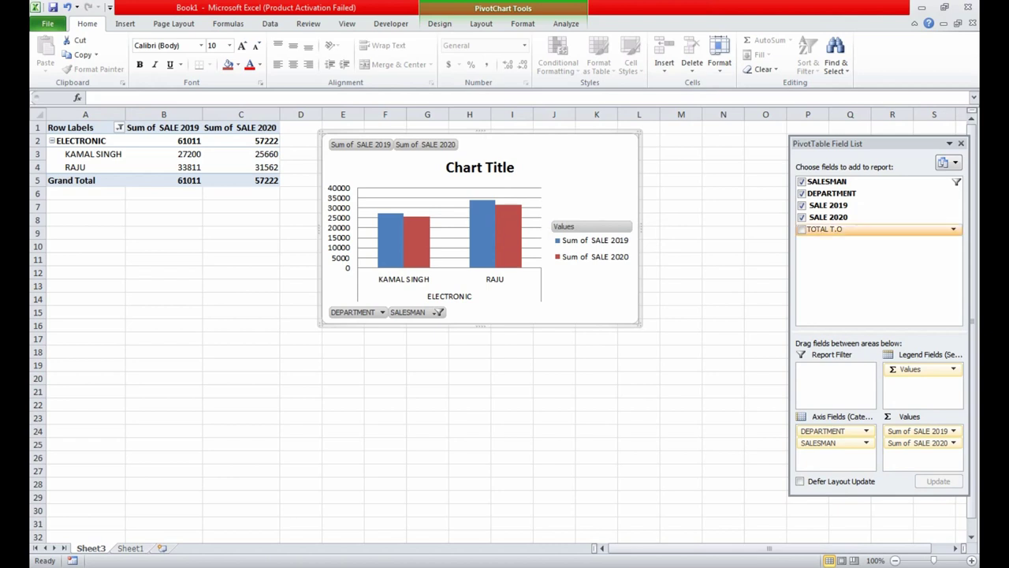
Add Sum of TOTAL T.O (525249), show all nine salesmen, and enlarge the chart
left_click(801, 228)
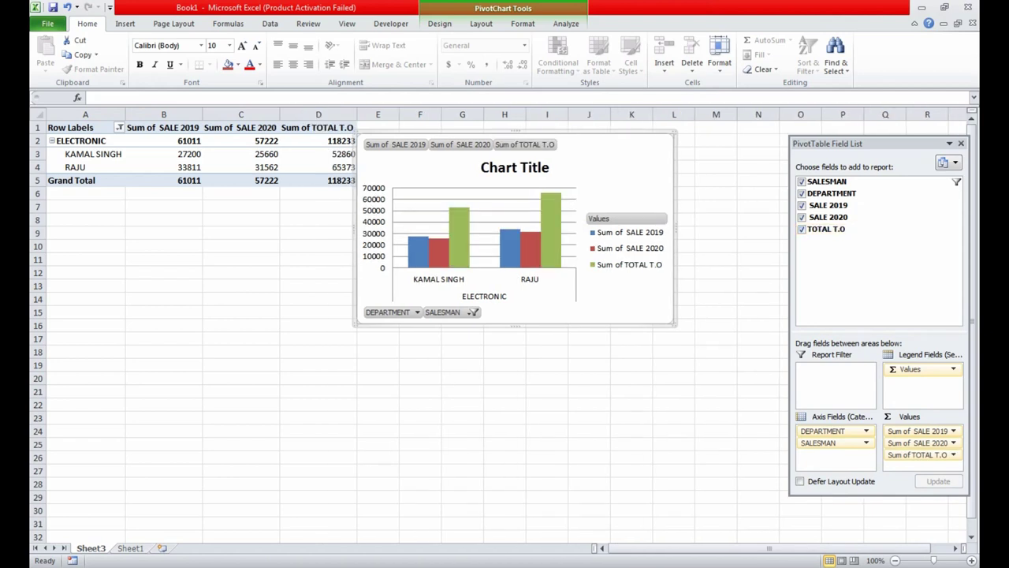
left_click(473, 312)
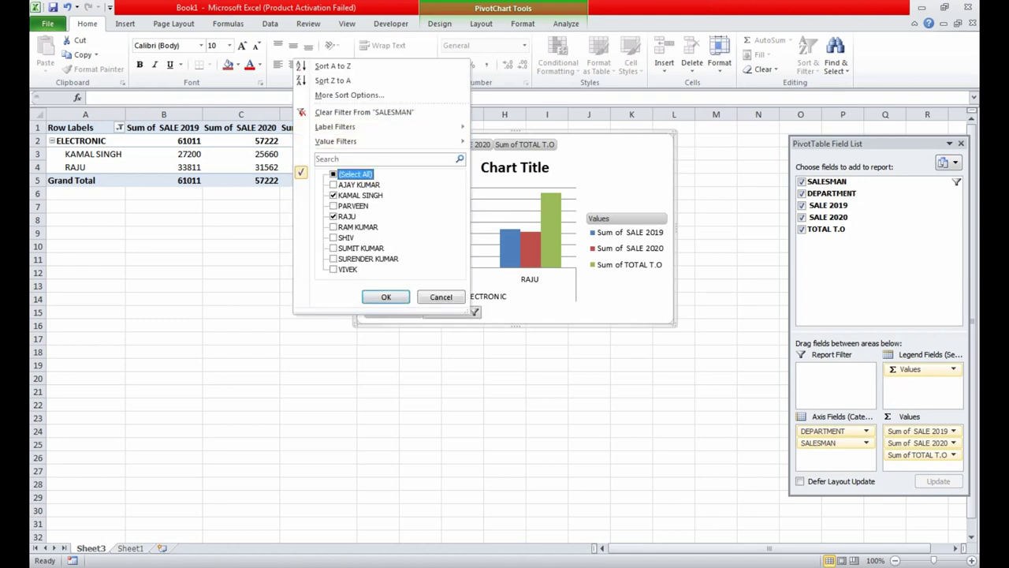
key("space")
left_click(386, 297)
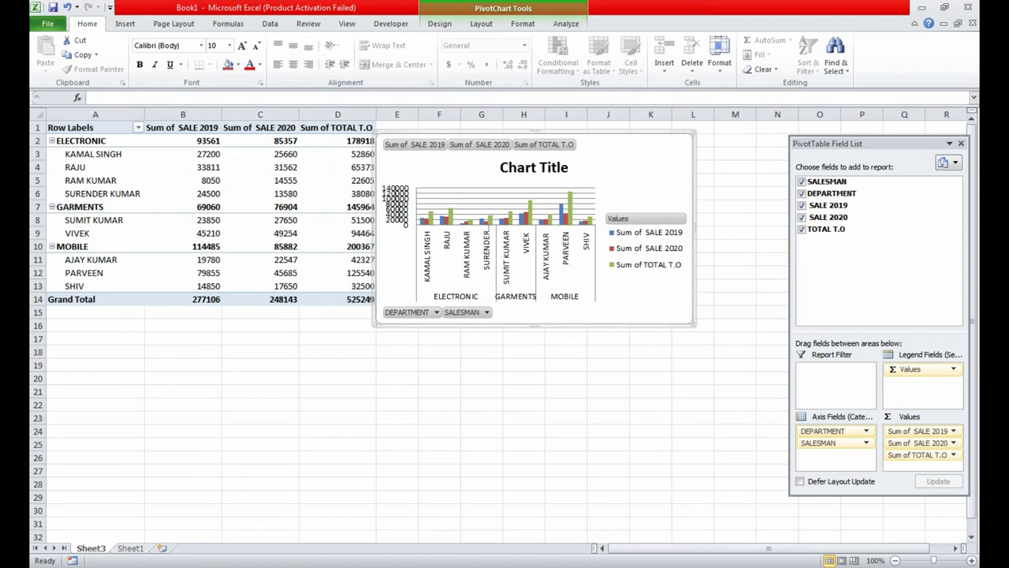
left_click_drag(694, 323, 788, 477)
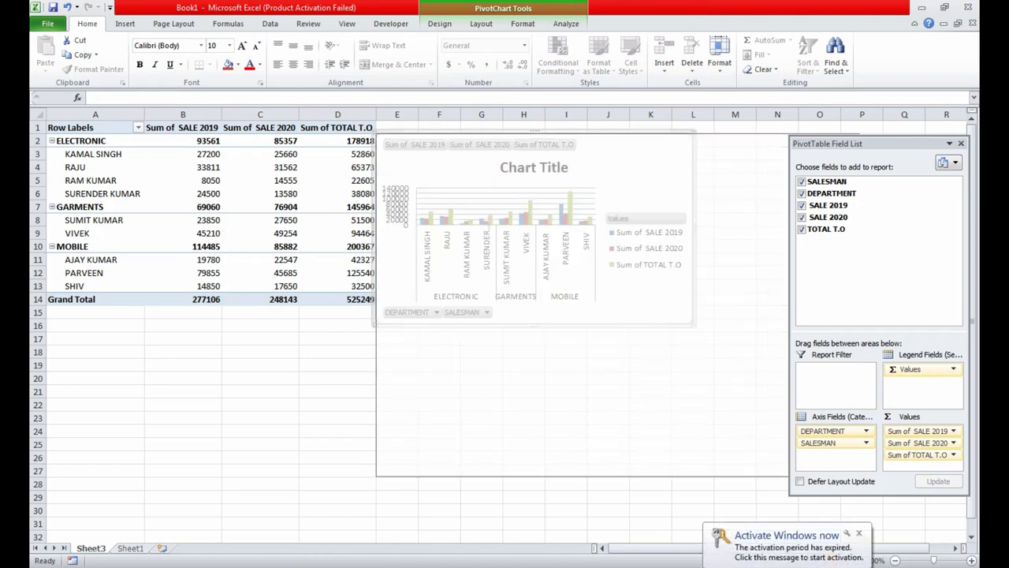
left_click_drag(623, 154, 507, 165)
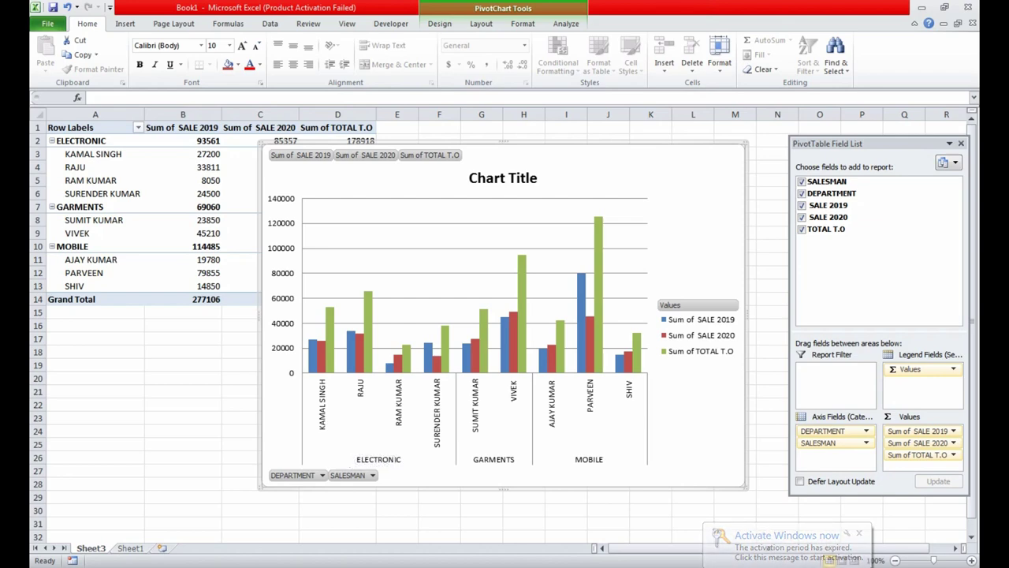
Move the chart beside the table and turn SALESMAN from a category into a report filter
left_click_drag(505, 146, 679, 154)
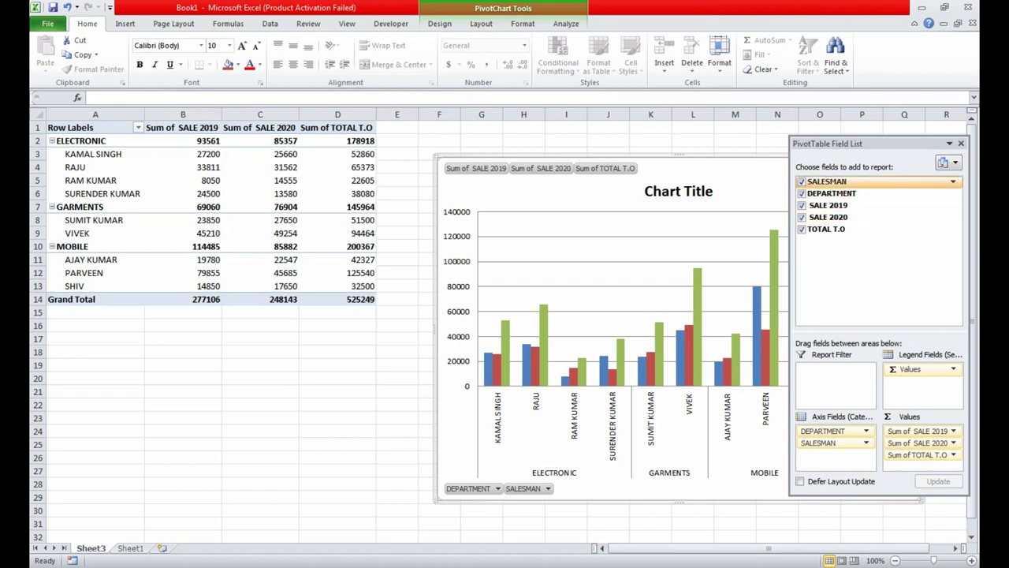
left_click(802, 181)
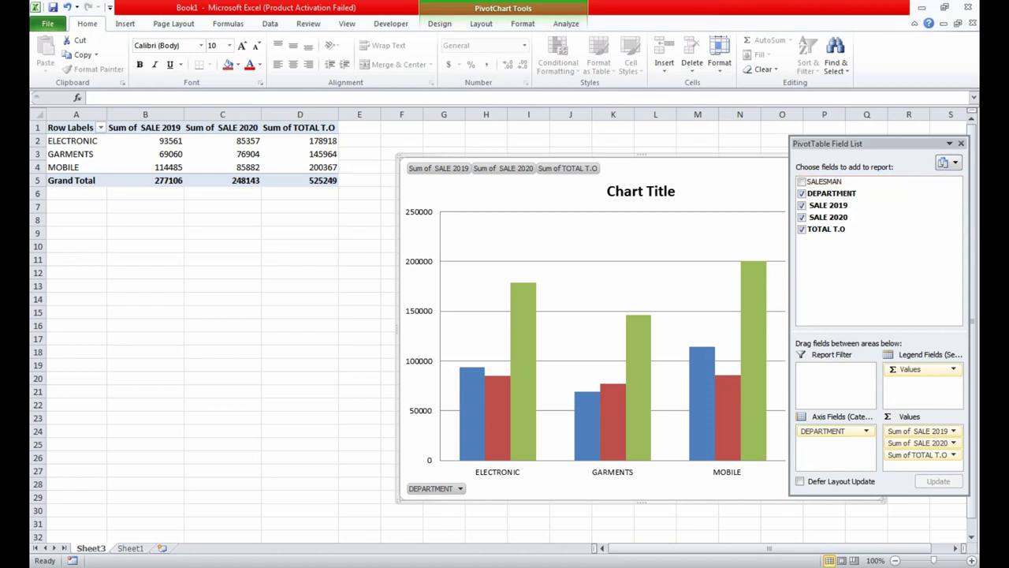
left_click_drag(824, 181, 836, 375)
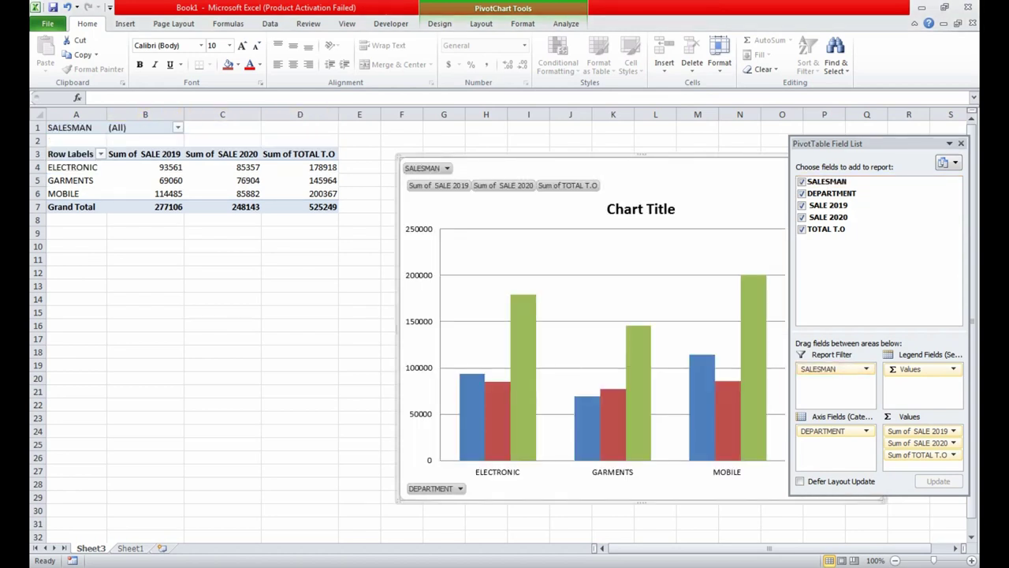
Filter the pivot report to salesman RAJU
left_click(177, 127)
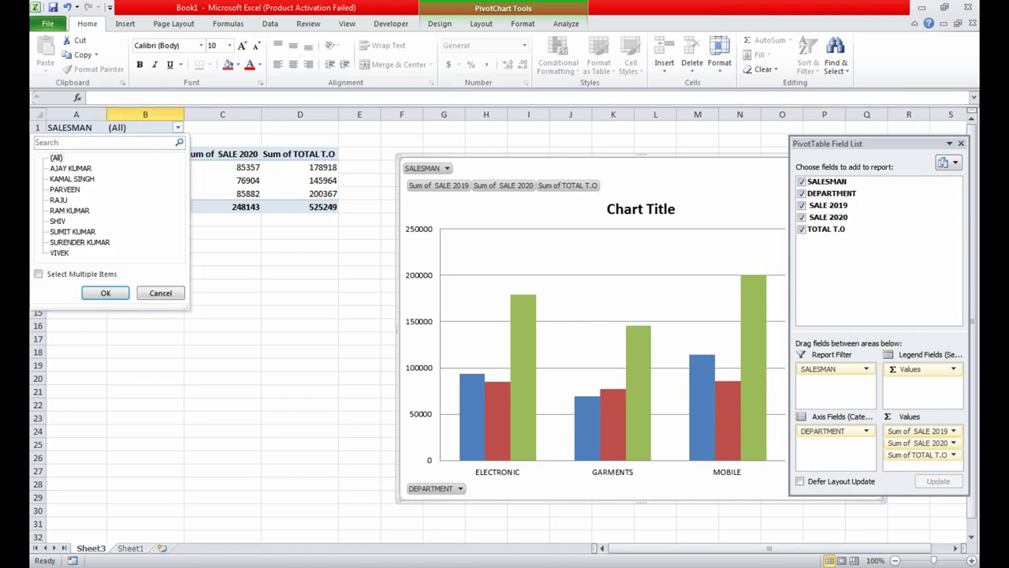
left_click(58, 200)
left_click(104, 292)
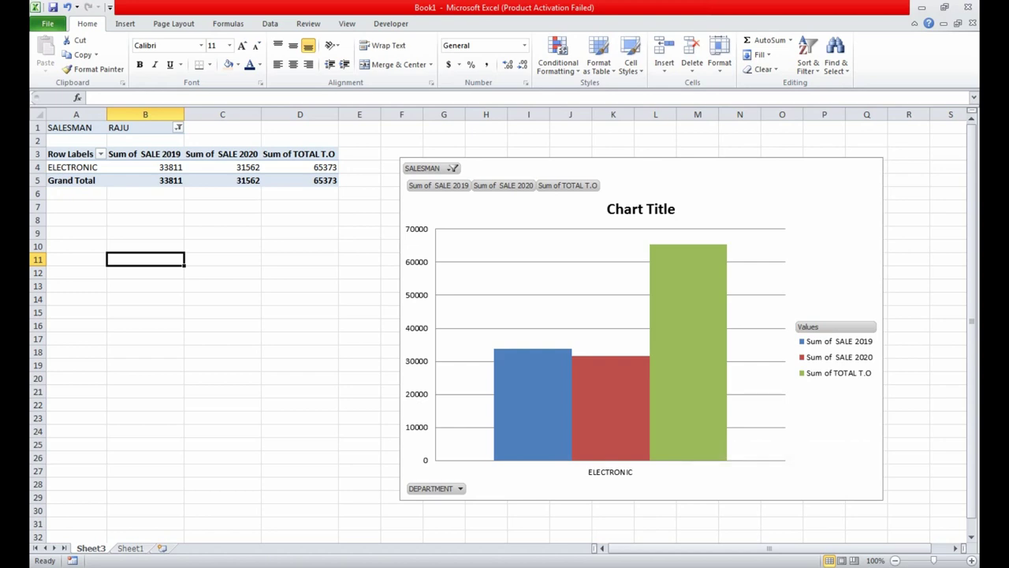
Bring up the PivotTable Field List beside the chart and shrink it to a smaller panel
left_click(145, 167)
left_click(222, 167)
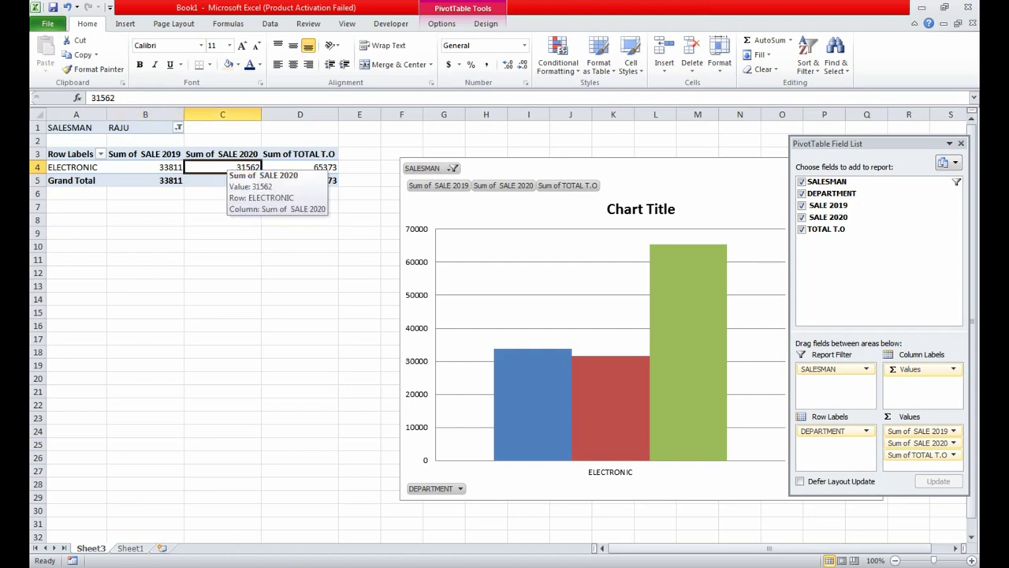
left_click(688, 355)
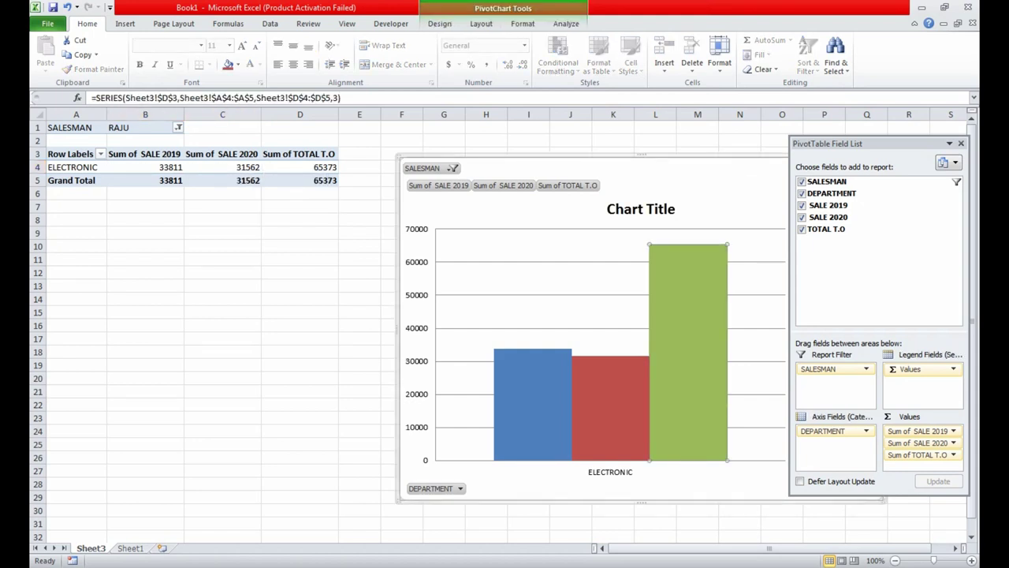
mouse_move(789, 139)
left_mouse_down()
mouse_move(805, 139)
mouse_move(807, 222)
mouse_move(661, 196)
left_mouse_up()
left_click(740, 524)
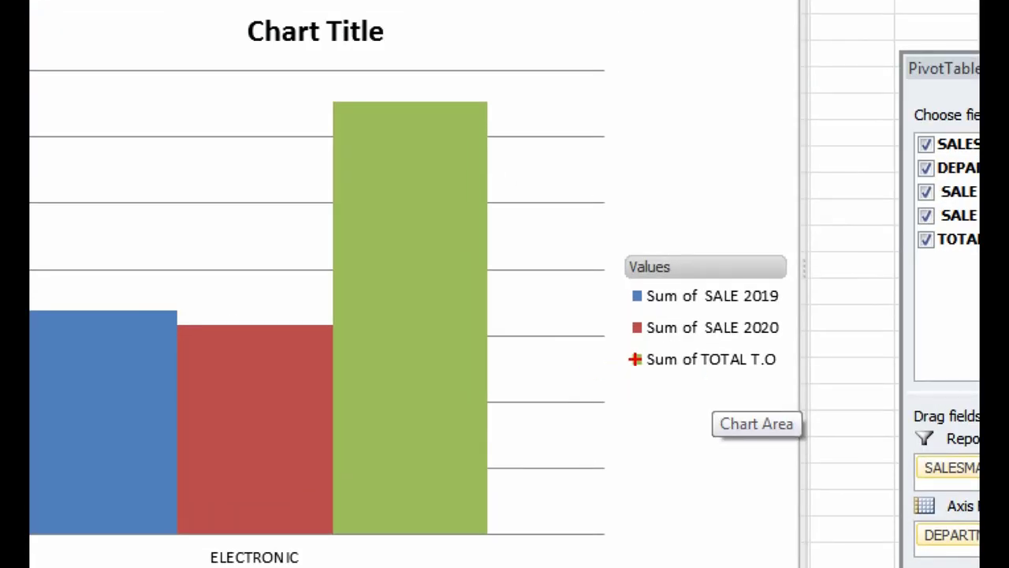
Reposition the PivotChart leftward so the SALE 2019, SALE 2020 and TOTAL T.O legend is uncovered
mouse_move(388, 321)
left_mouse_down()
mouse_move(418, 364)
mouse_move(470, 277)
left_mouse_up()
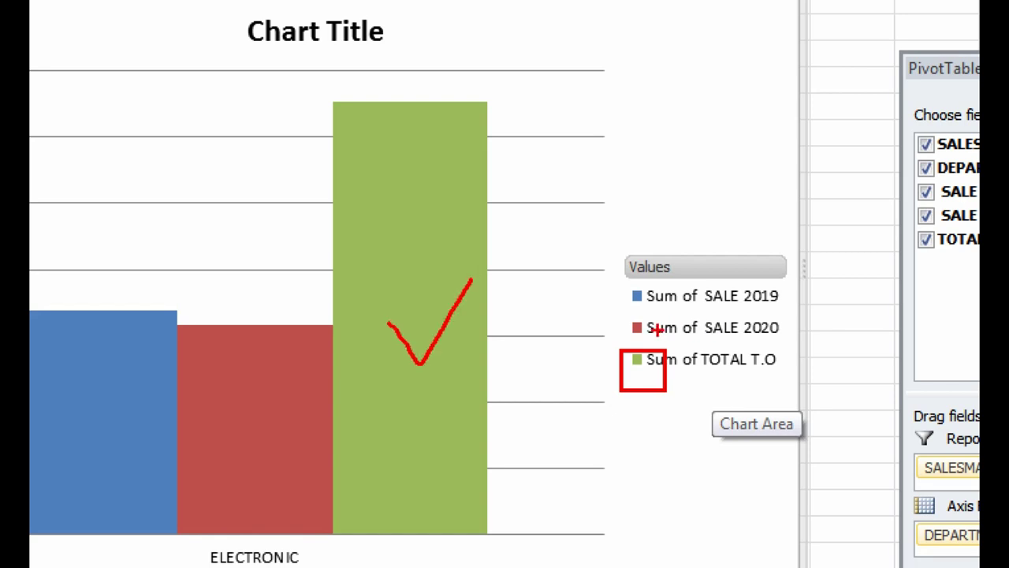
left_click_drag(622, 315, 654, 337)
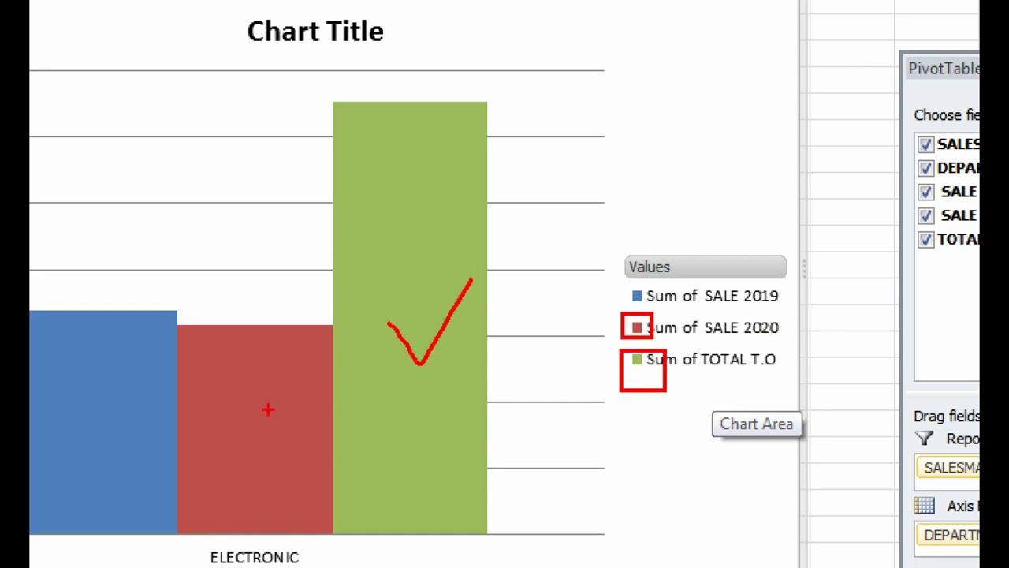
left_click_drag(257, 385, 286, 373)
left_click_drag(623, 281, 661, 315)
left_click_drag(75, 365, 203, 289)
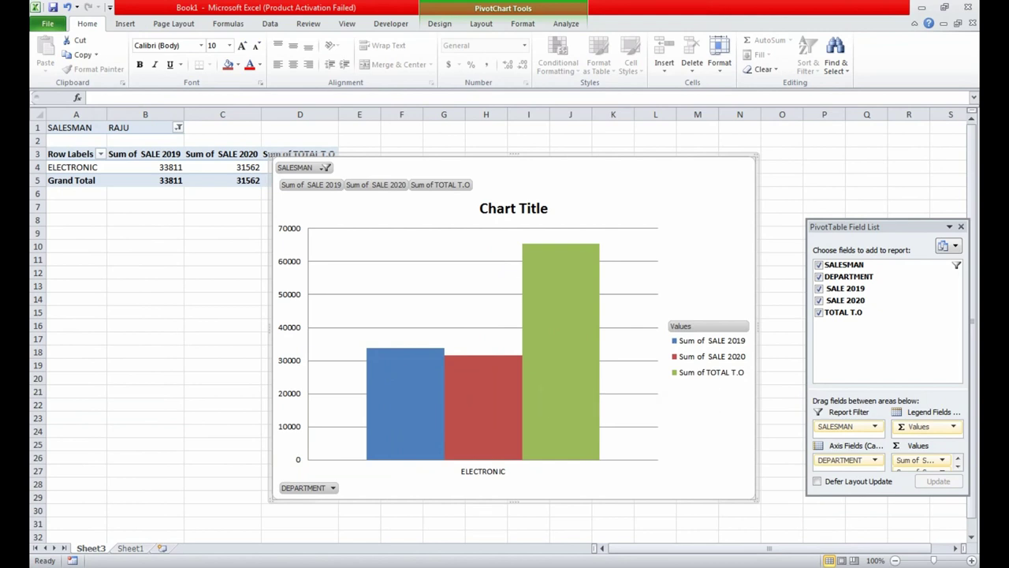
Set the SALESMAN report filter back to (All)
left_click(178, 127)
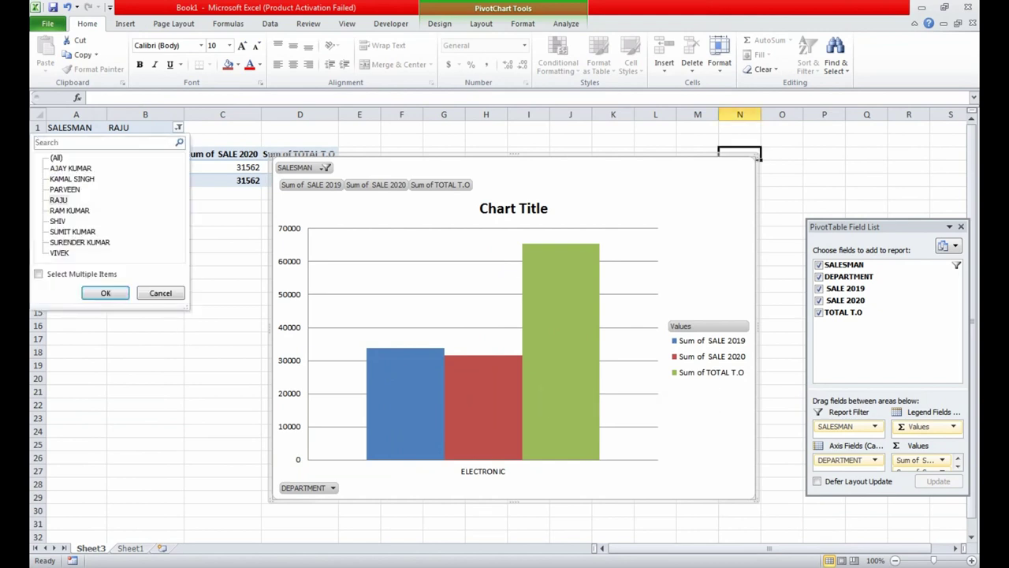
left_click(56, 158)
left_click(105, 293)
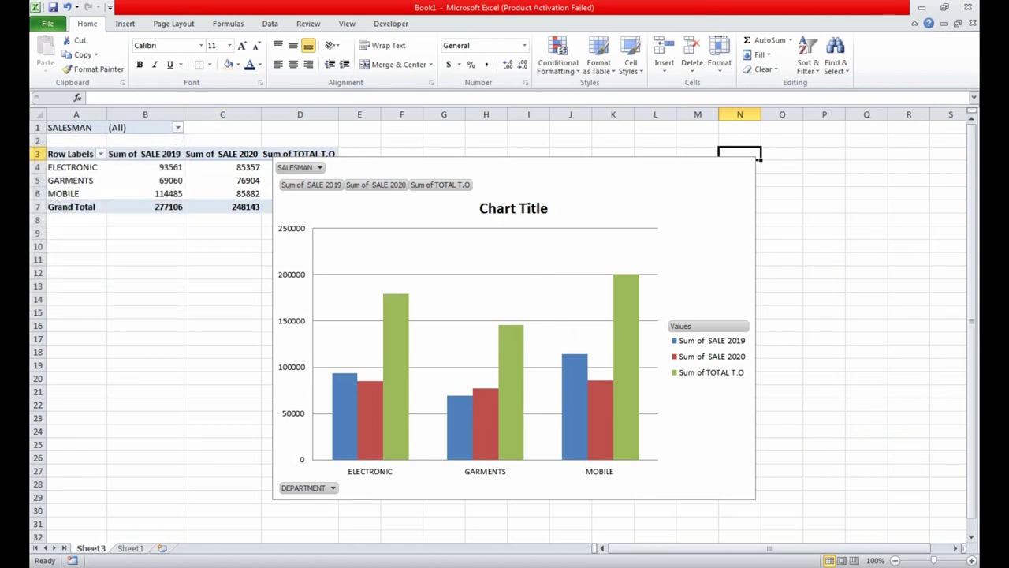
Remove the TOTAL T.O series from the chart
left_click(344, 414)
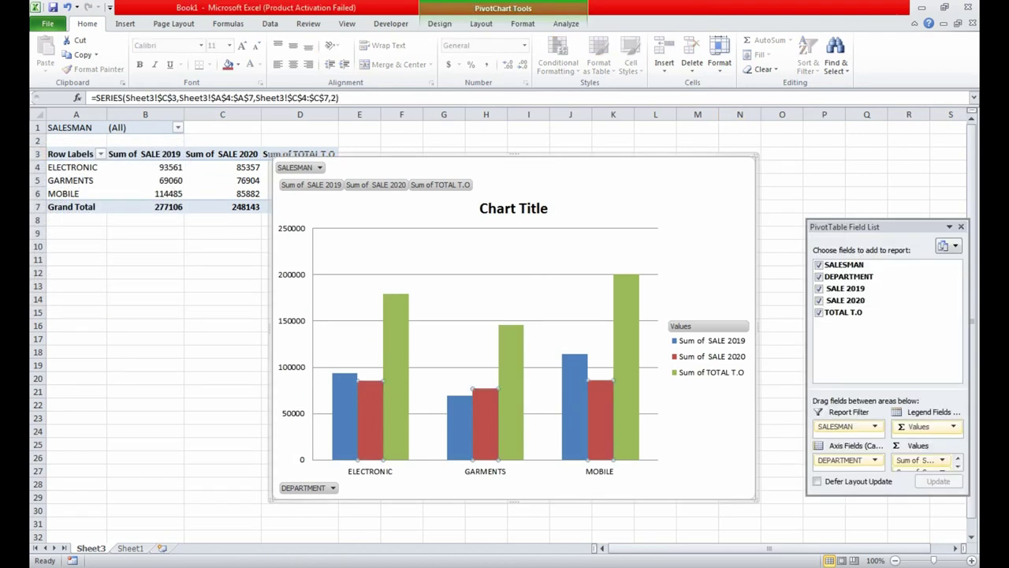
left_click(395, 379)
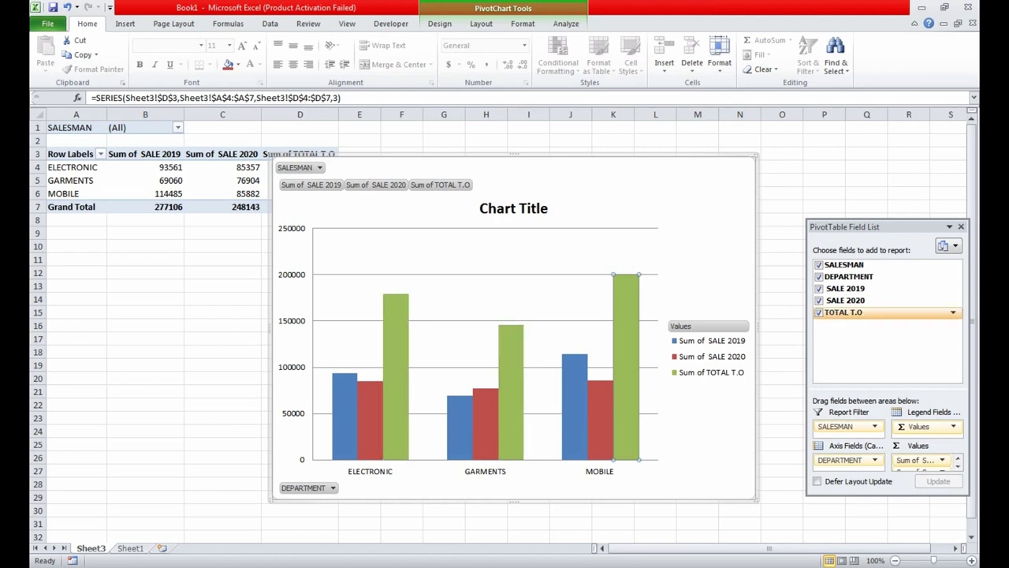
left_click(818, 313)
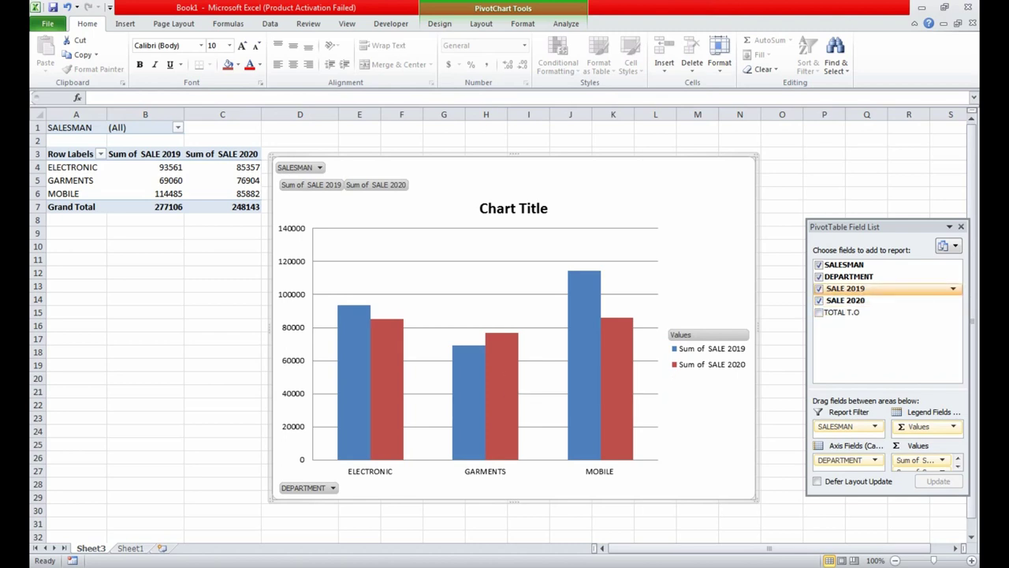
left_click(818, 277)
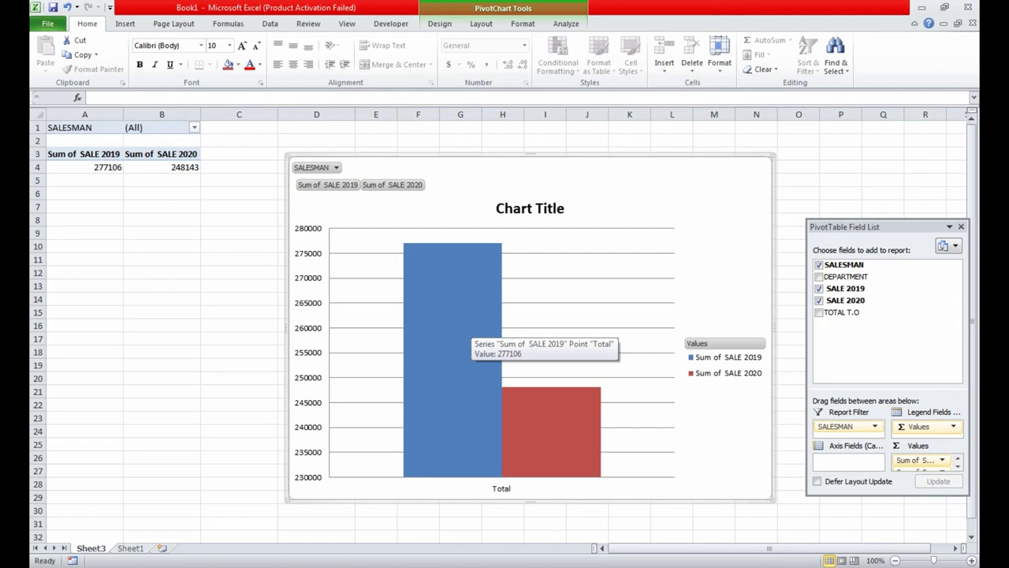
left_click(467, 333)
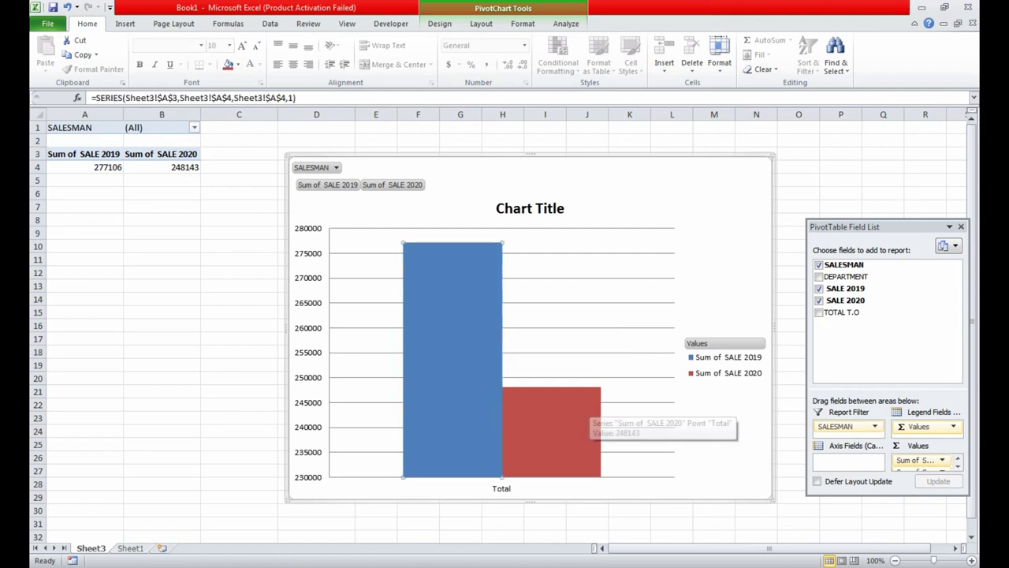
left_click(584, 411)
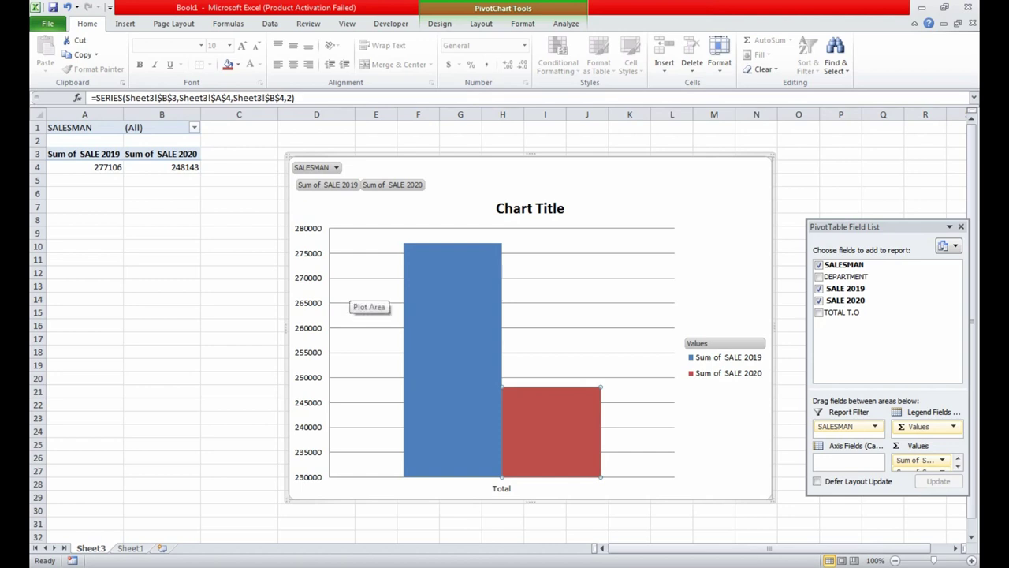
left_click(452, 355)
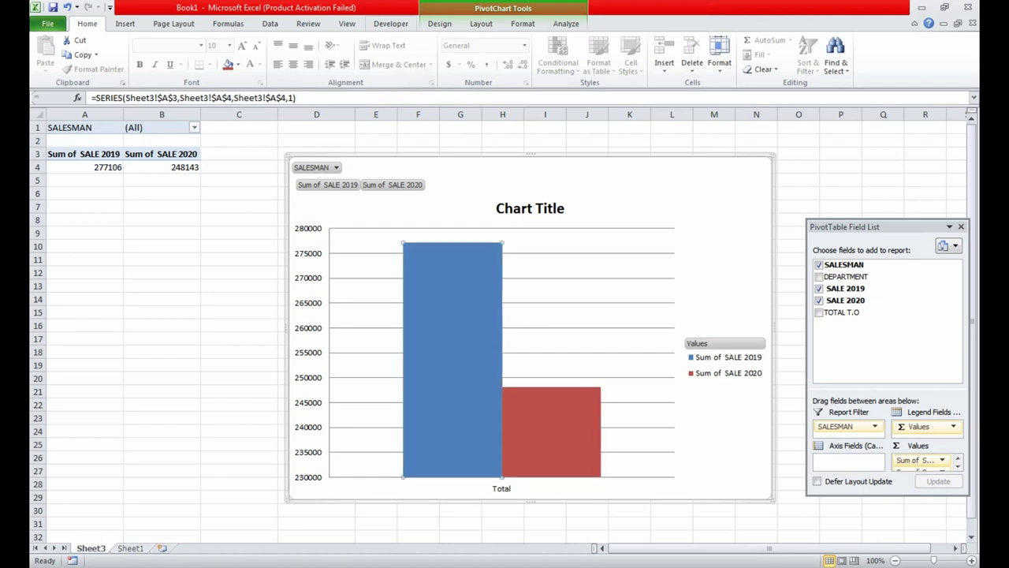
left_click(439, 23)
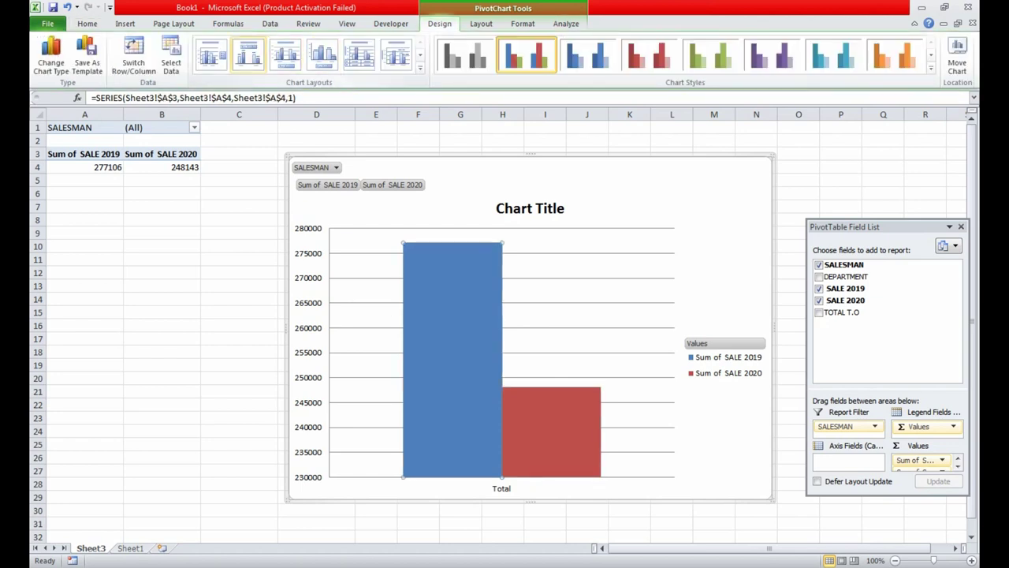
Apply a chart layout labelling each bar with series name and value plus an axis title
left_click(248, 57)
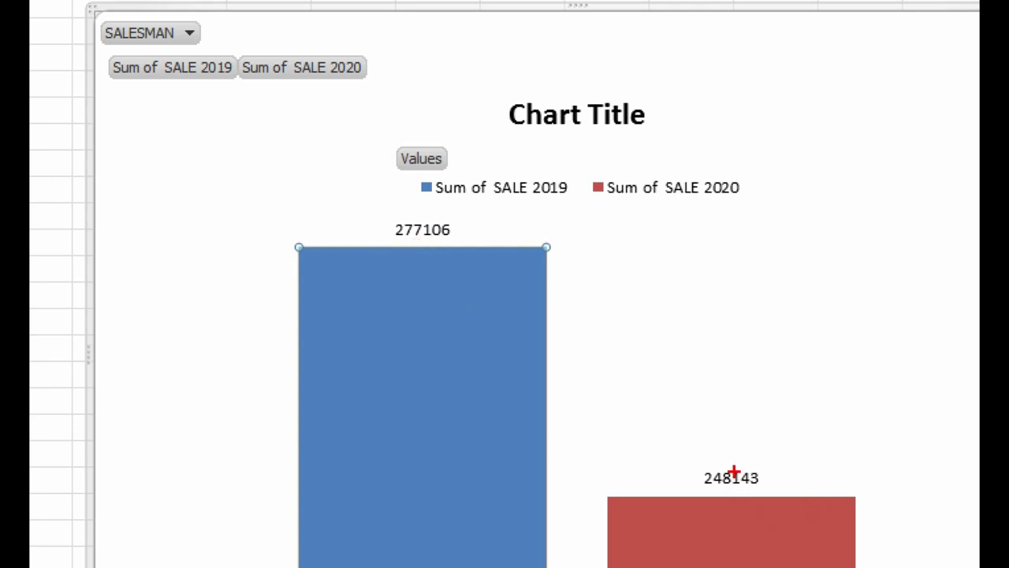
left_click_drag(684, 461, 785, 499)
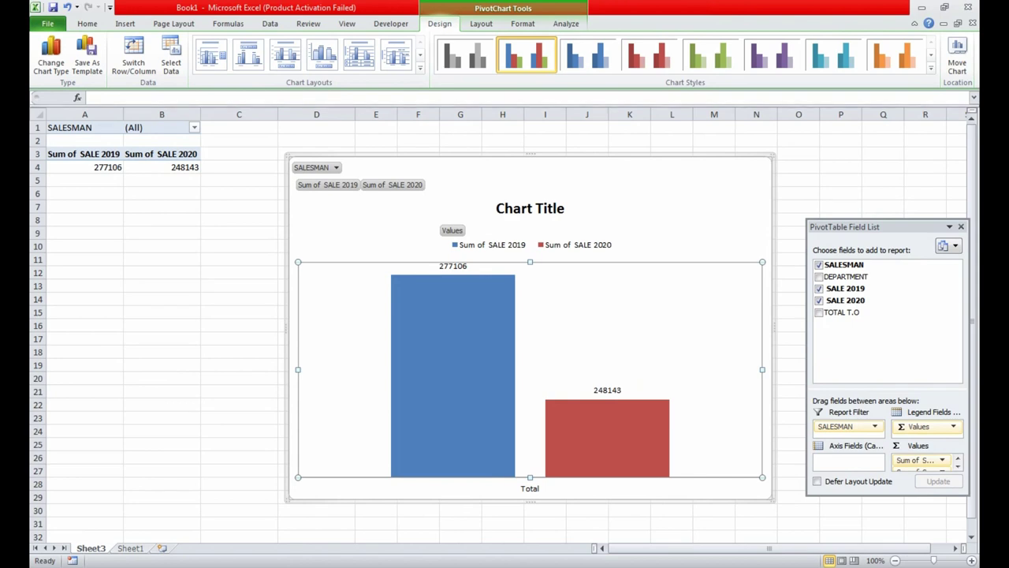
left_click(323, 56)
left_click(359, 55)
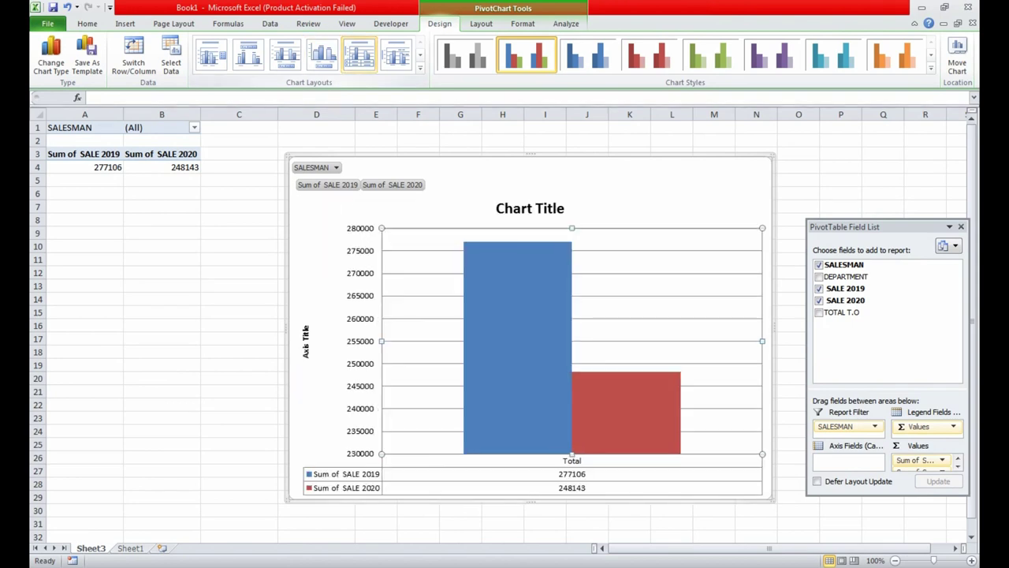
left_click(396, 55)
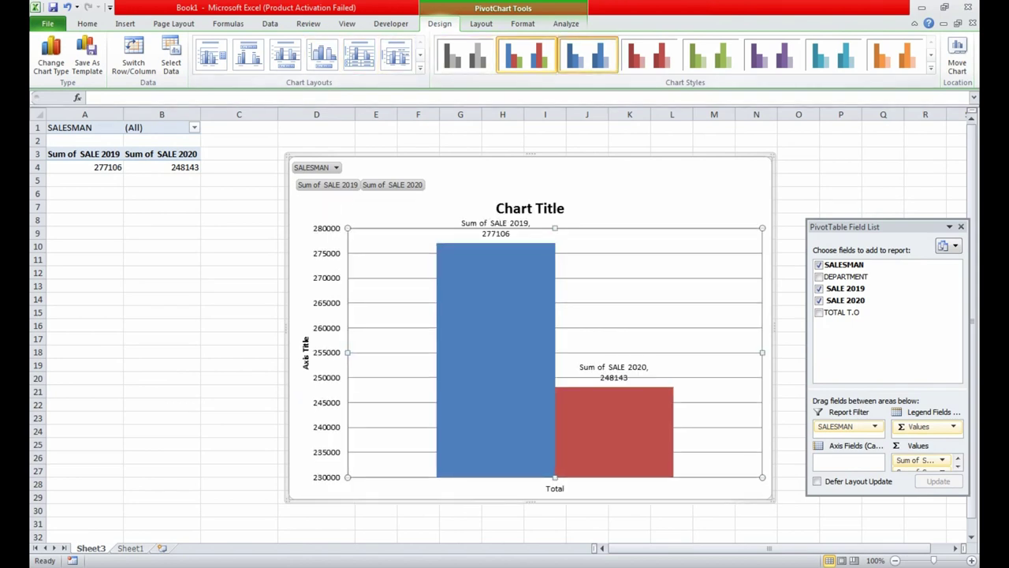
Try several chart styles and settle on the orange one
left_click(648, 55)
left_click(772, 56)
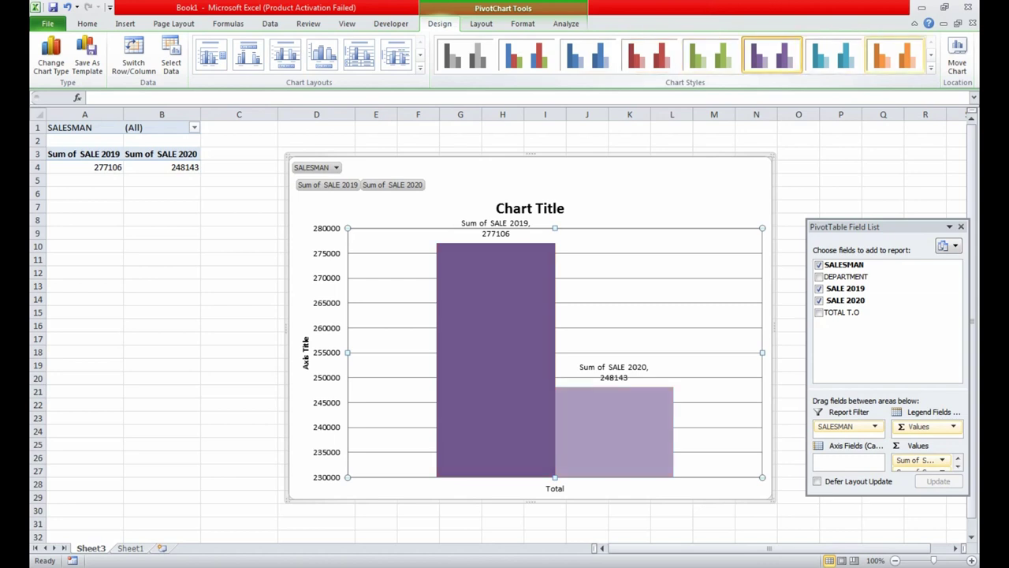
left_click(895, 55)
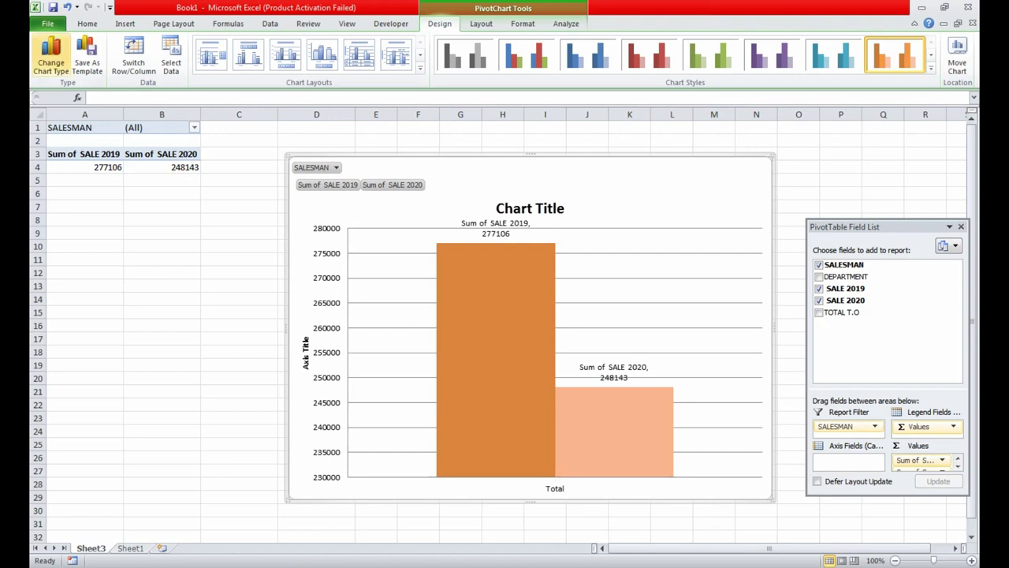
left_click(50, 55)
left_click(578, 351)
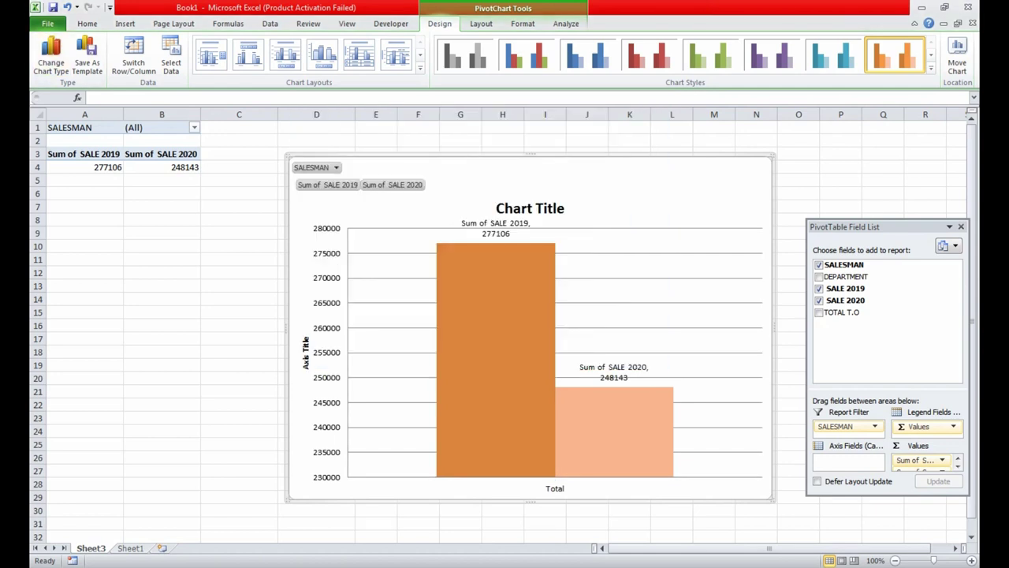
left_click(125, 23)
left_click(50, 67)
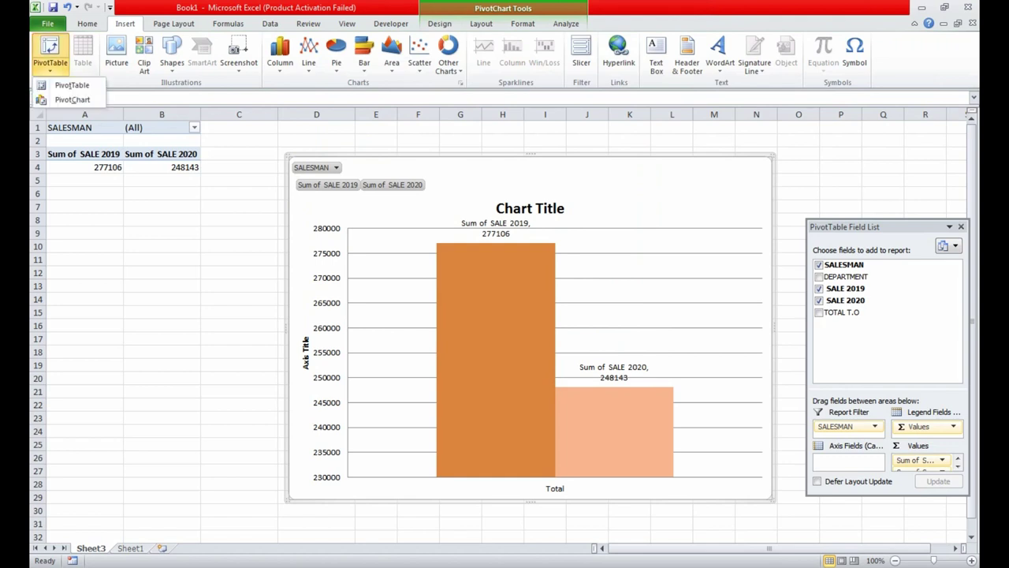
left_click(72, 85)
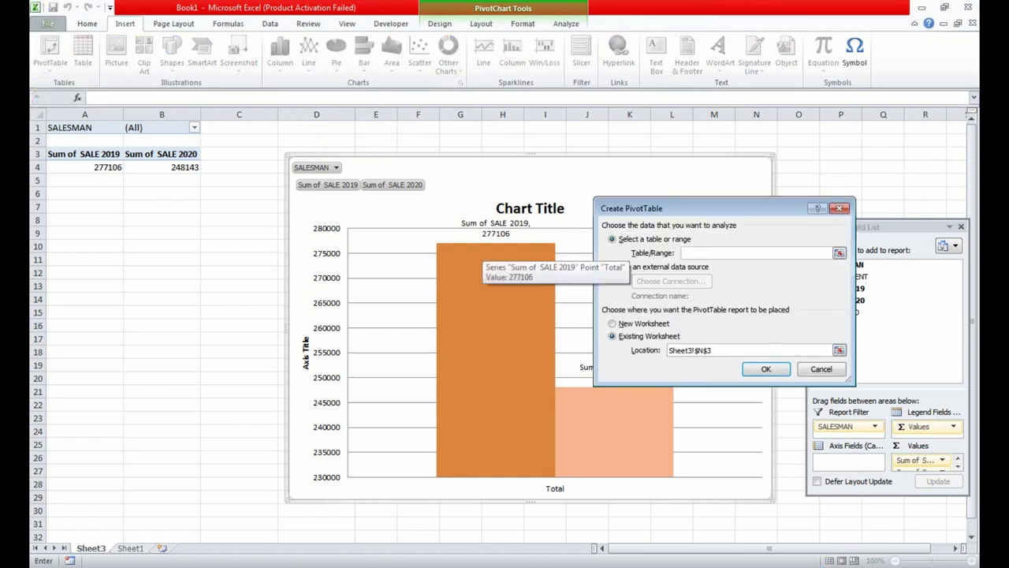
key("Escape")
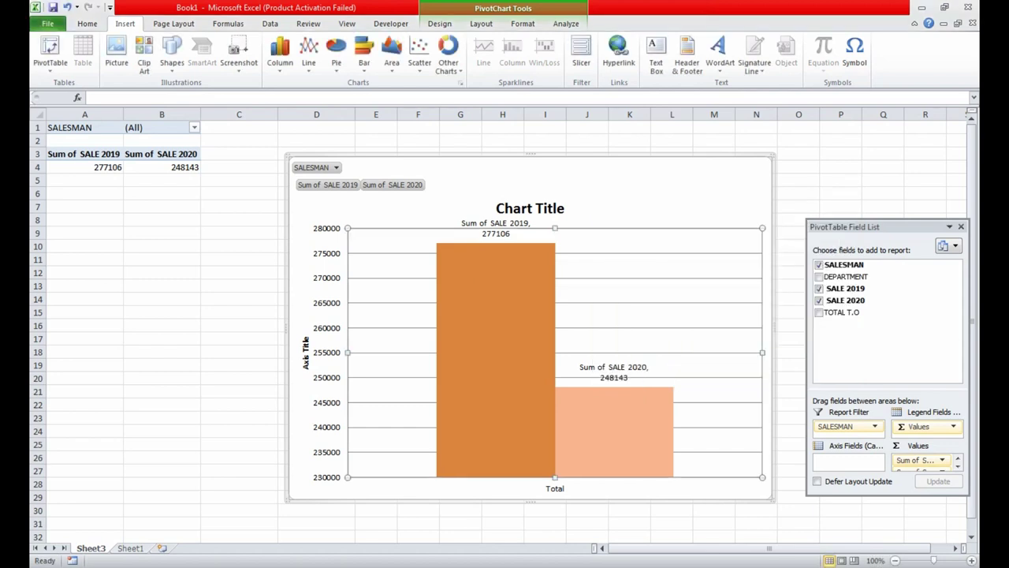